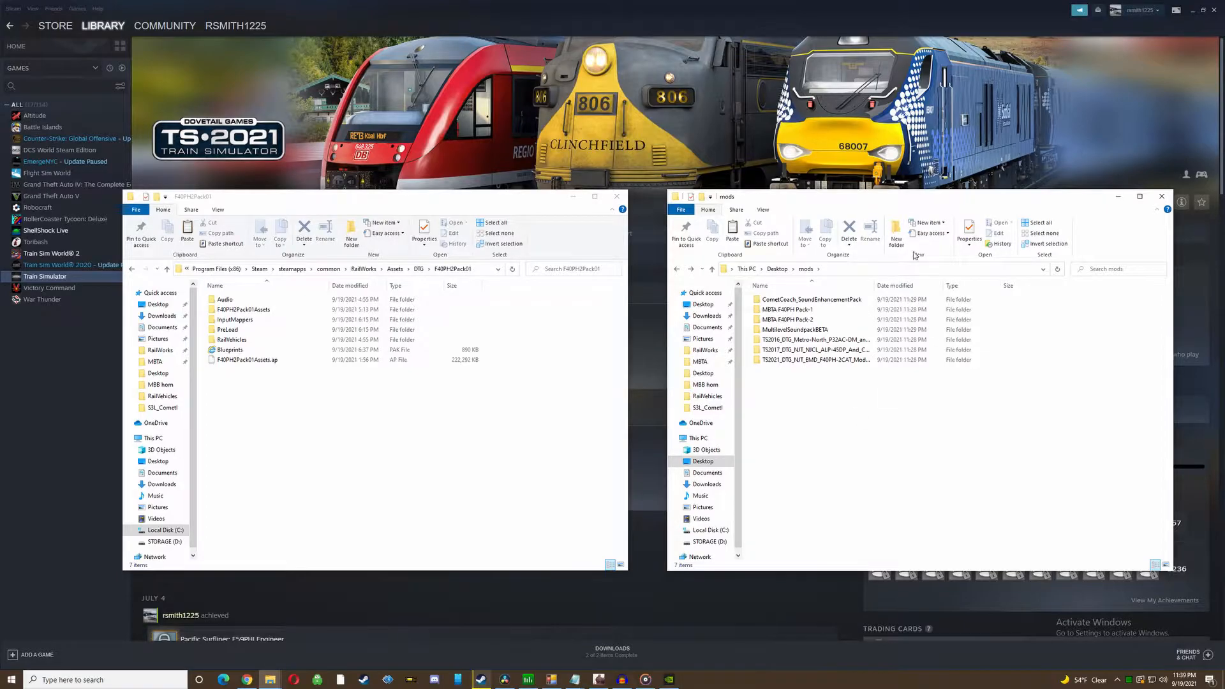
mouse_move(859, 202)
left_mouse_down()
mouse_move(863, 155)
mouse_move(881, 175)
mouse_move(866, 179)
left_mouse_up()
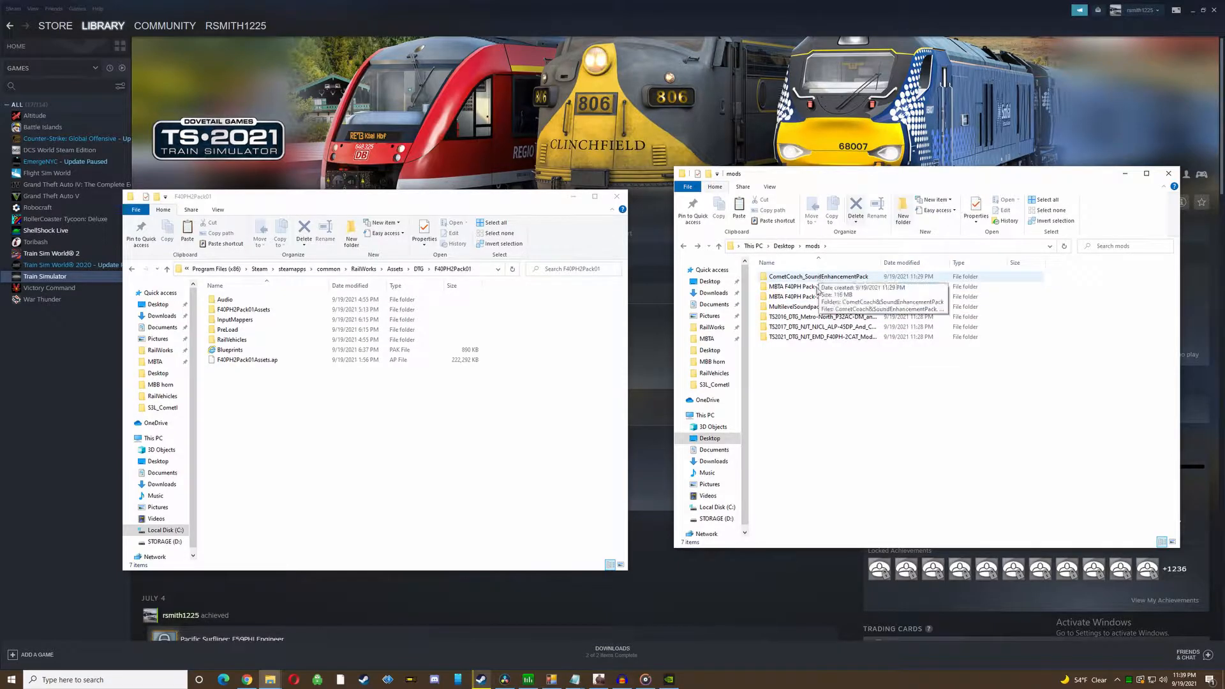
left_click_drag(852, 180, 824, 206)
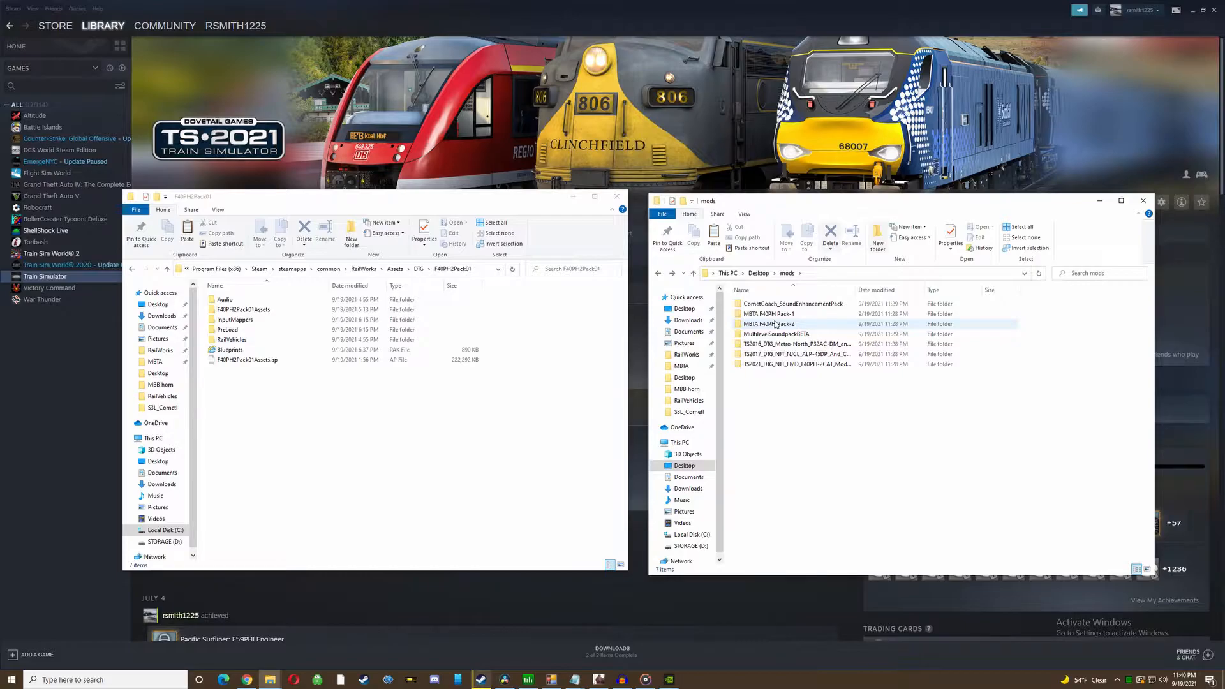
key("alt+F9")
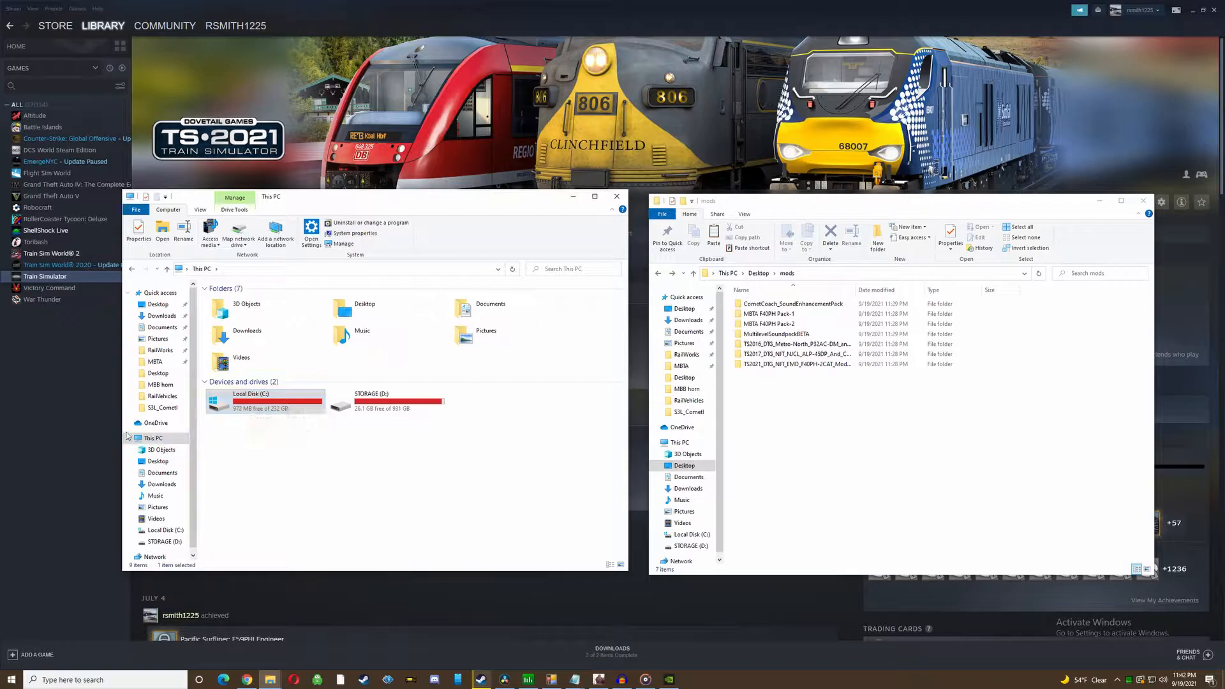
mouse_move(330, 208)
left_mouse_down()
mouse_move(272, 205)
mouse_move(348, 200)
mouse_move(331, 218)
mouse_move(323, 196)
left_mouse_up()
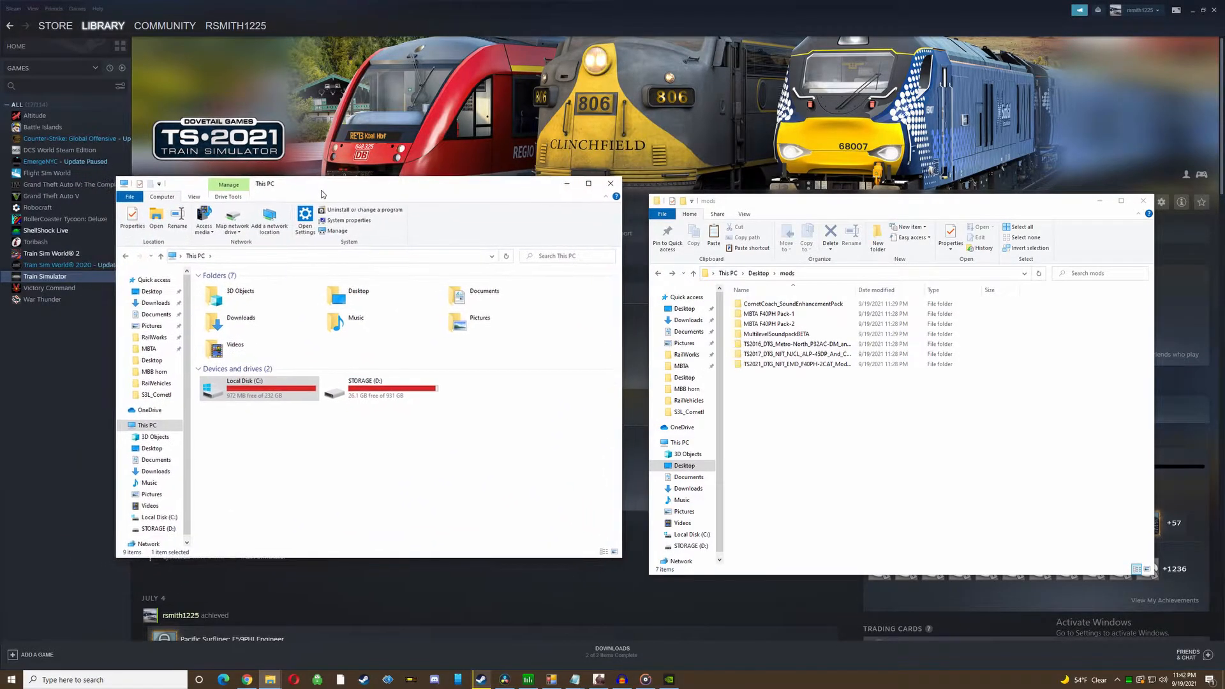
right_click(265, 681)
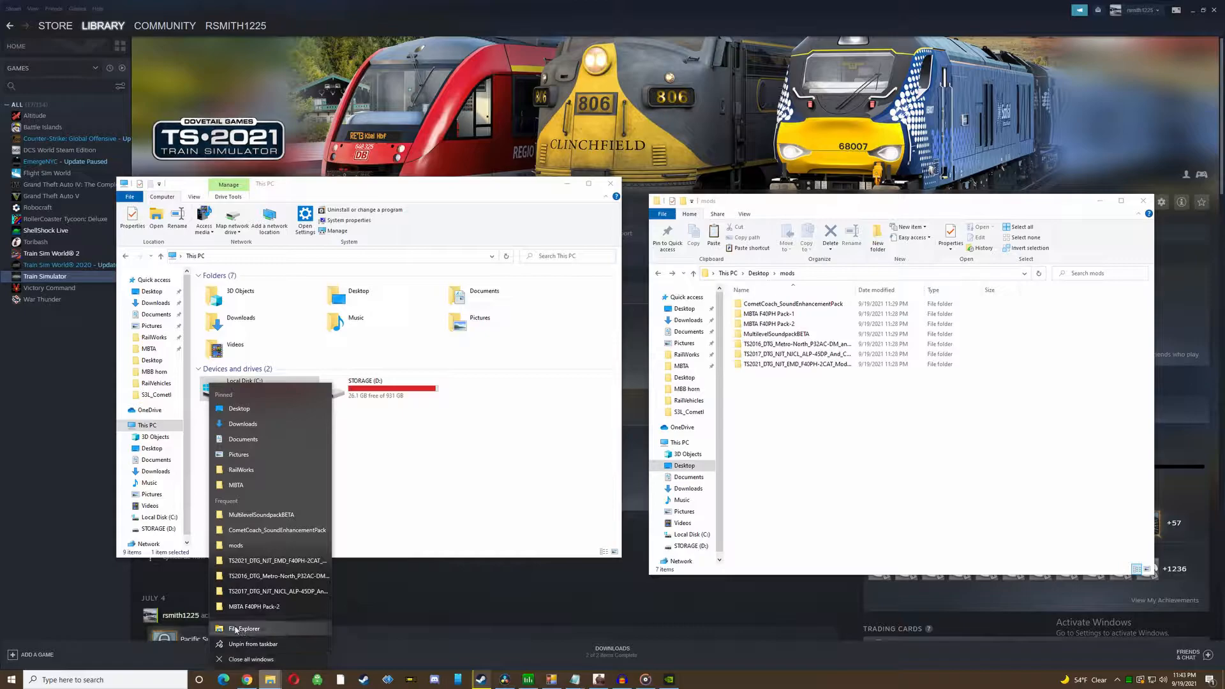
left_click(398, 482)
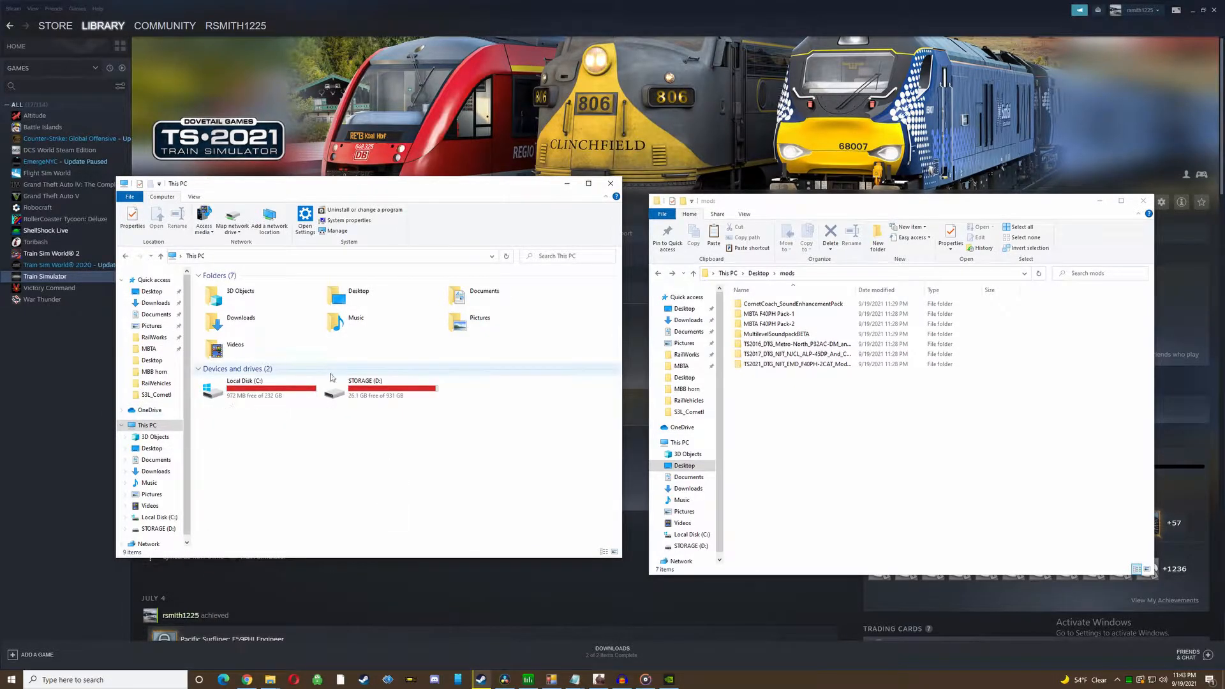
Browse the Local Disk (C:) to the Program Files (x86) > Steam > steamapps folder.
left_click(249, 397)
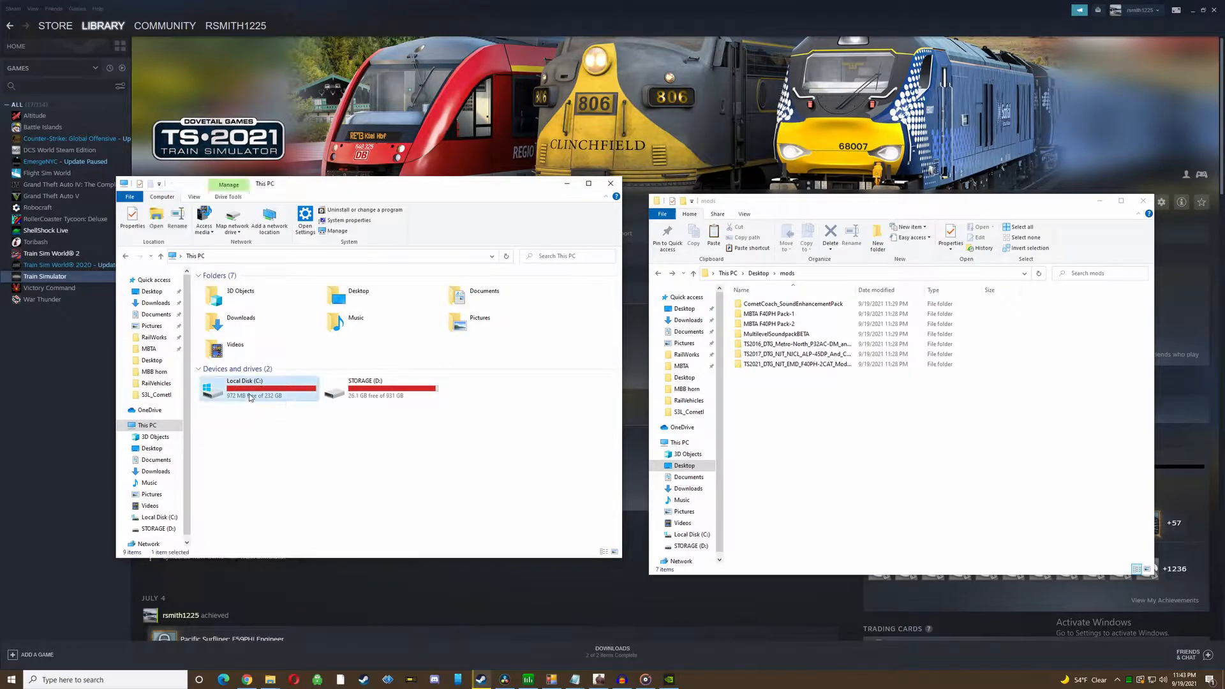
double_click(250, 397)
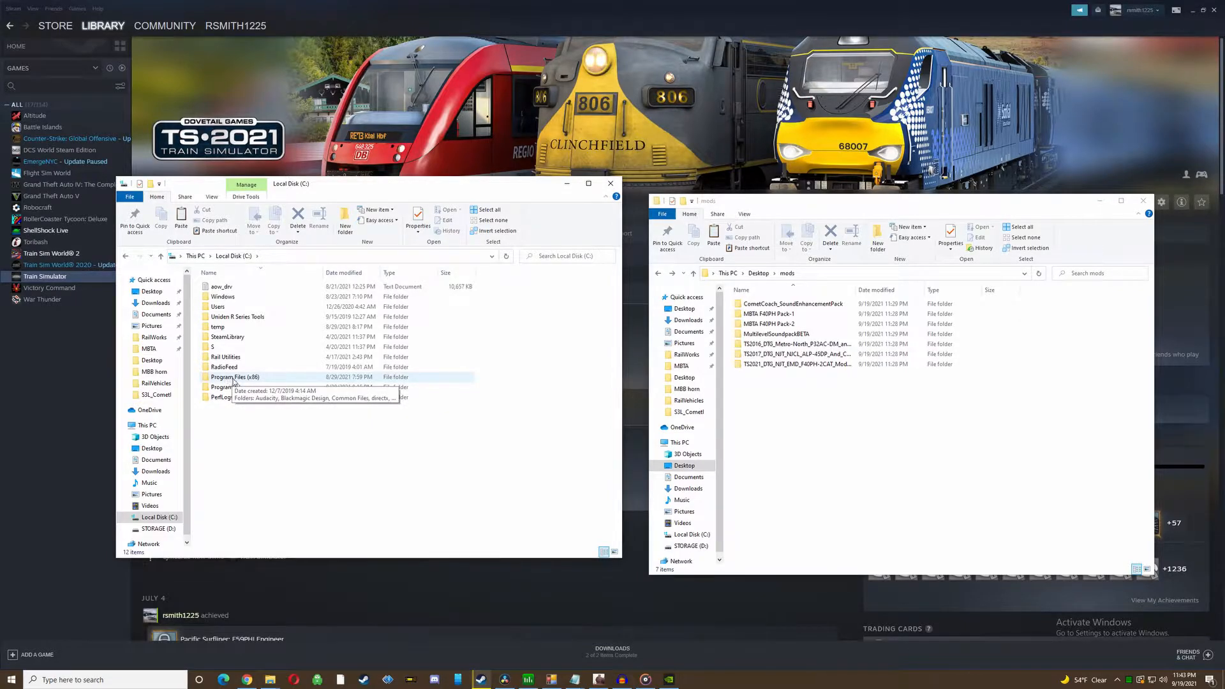
double_click(233, 378)
scroll(242, 409, "down", 6)
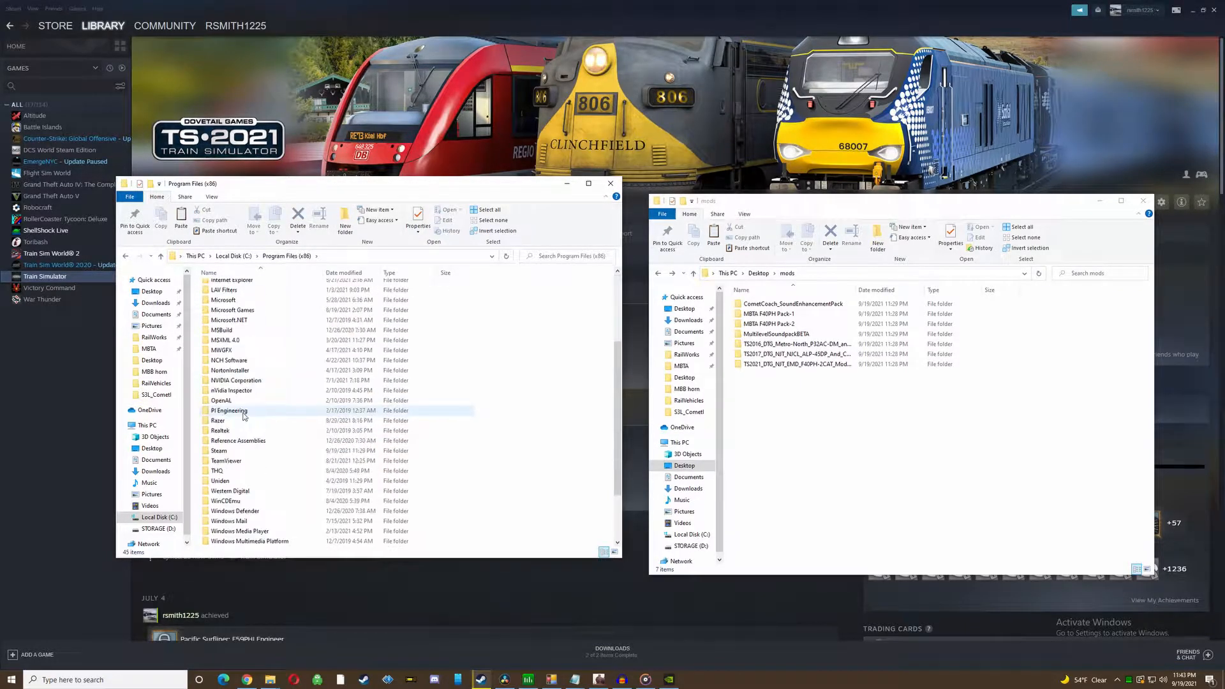
double_click(245, 451)
scroll(232, 414, "down", 4)
double_click(247, 351)
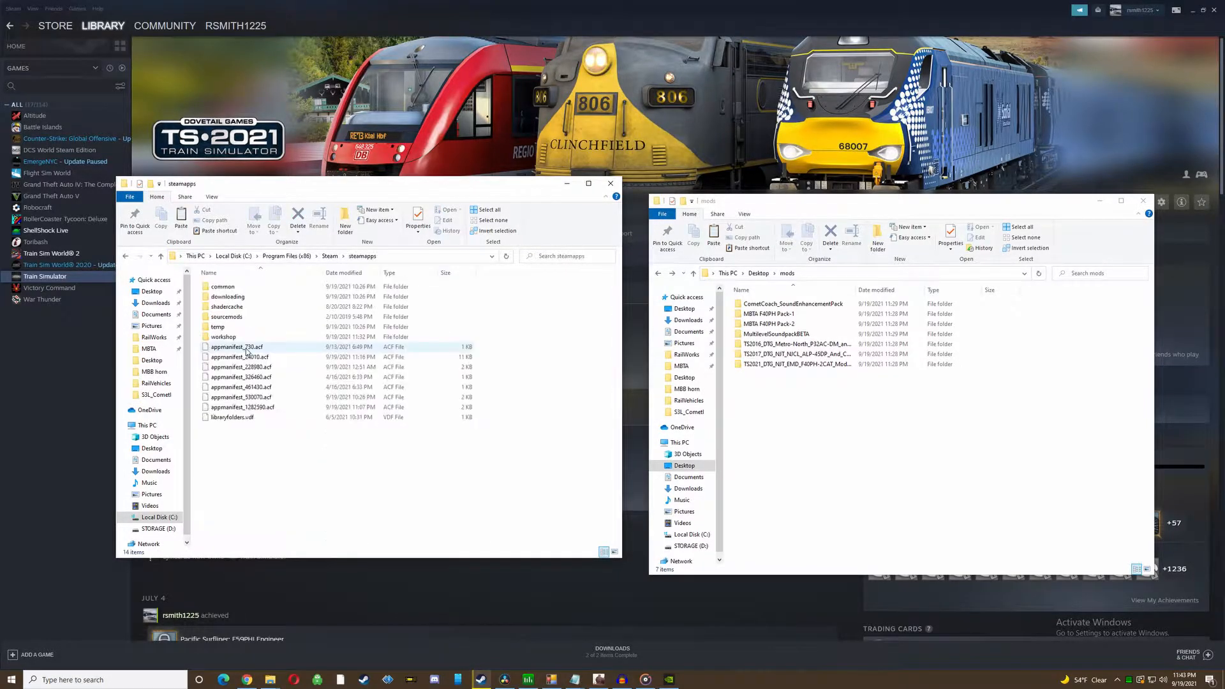
Open common > RailWorks > Assets > DTG > F40PH2Pack01, and open the TS2021_DTG_NJT_EMD_F40PH-2CAT_Mod_Pack folder in mods.
double_click(241, 288)
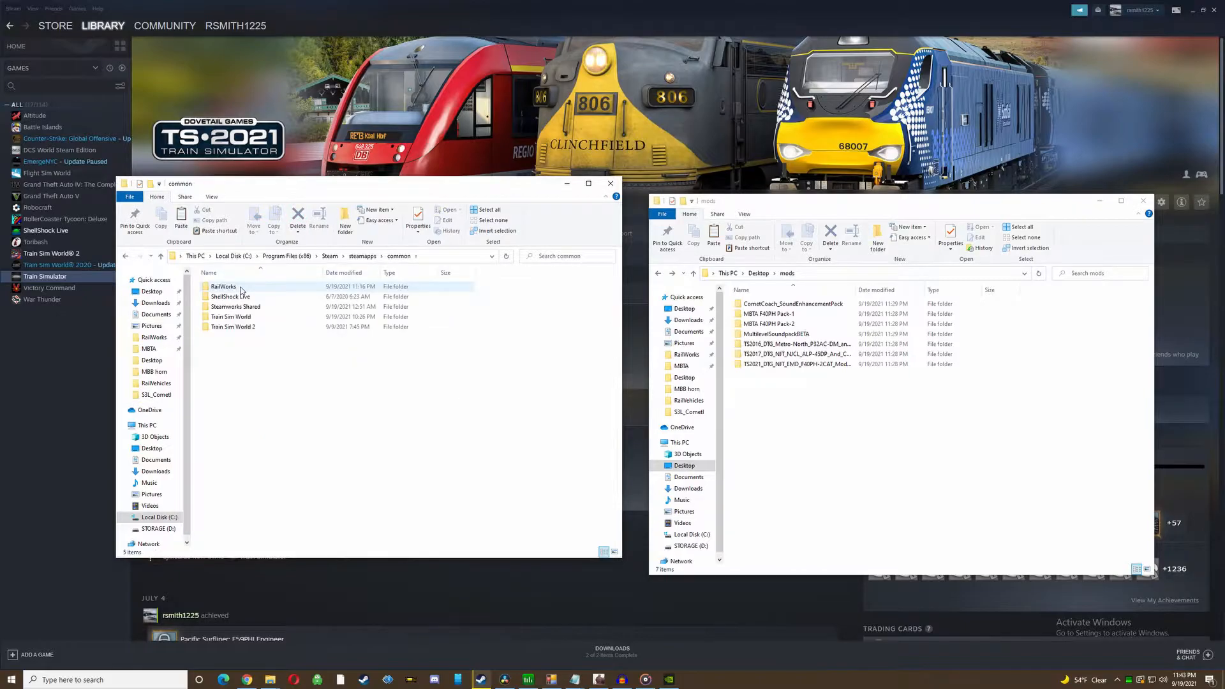
double_click(242, 289)
double_click(242, 317)
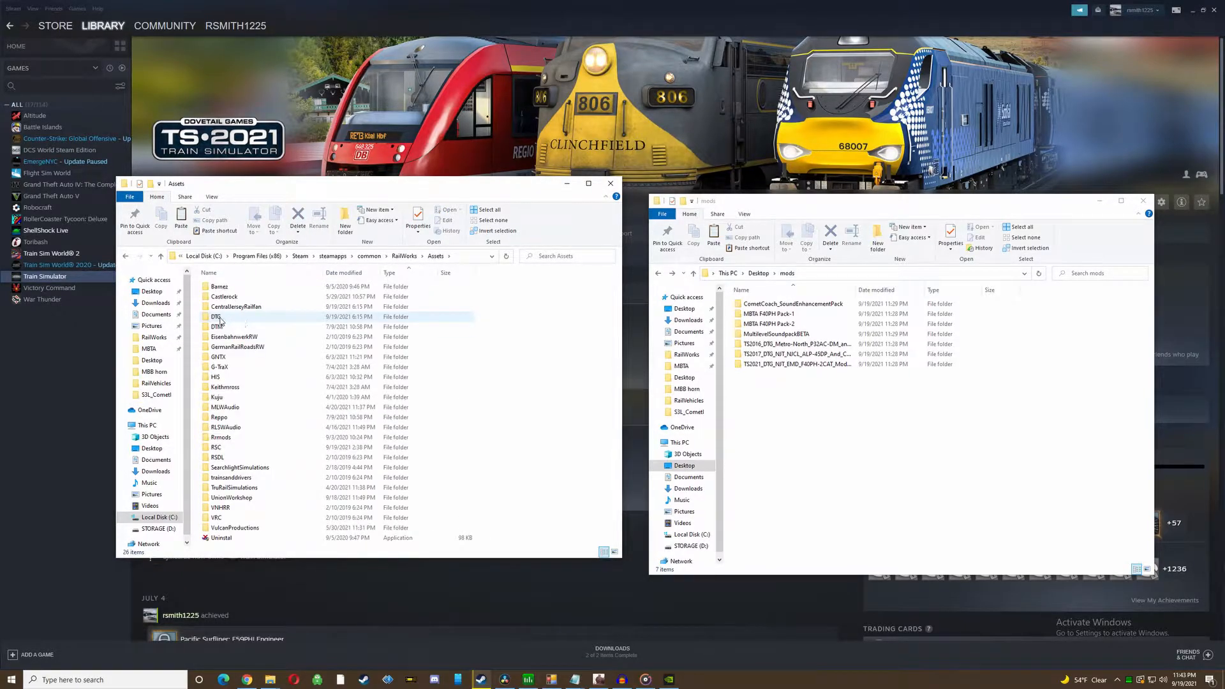
double_click(216, 317)
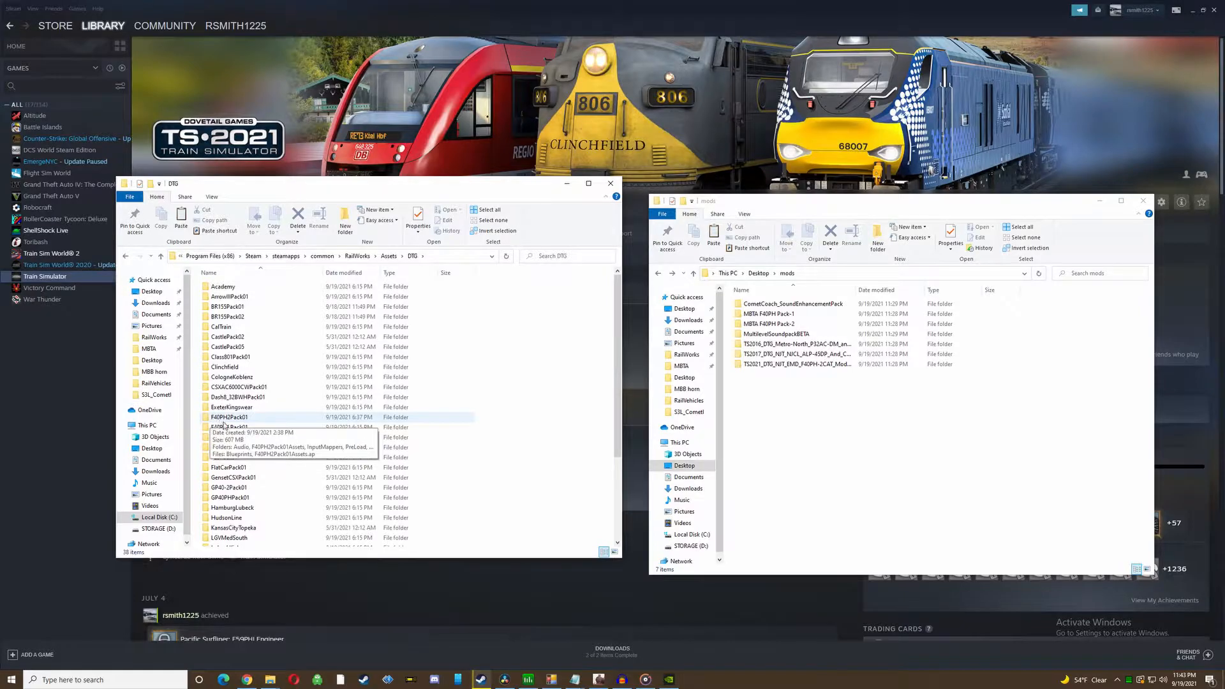
double_click(251, 419)
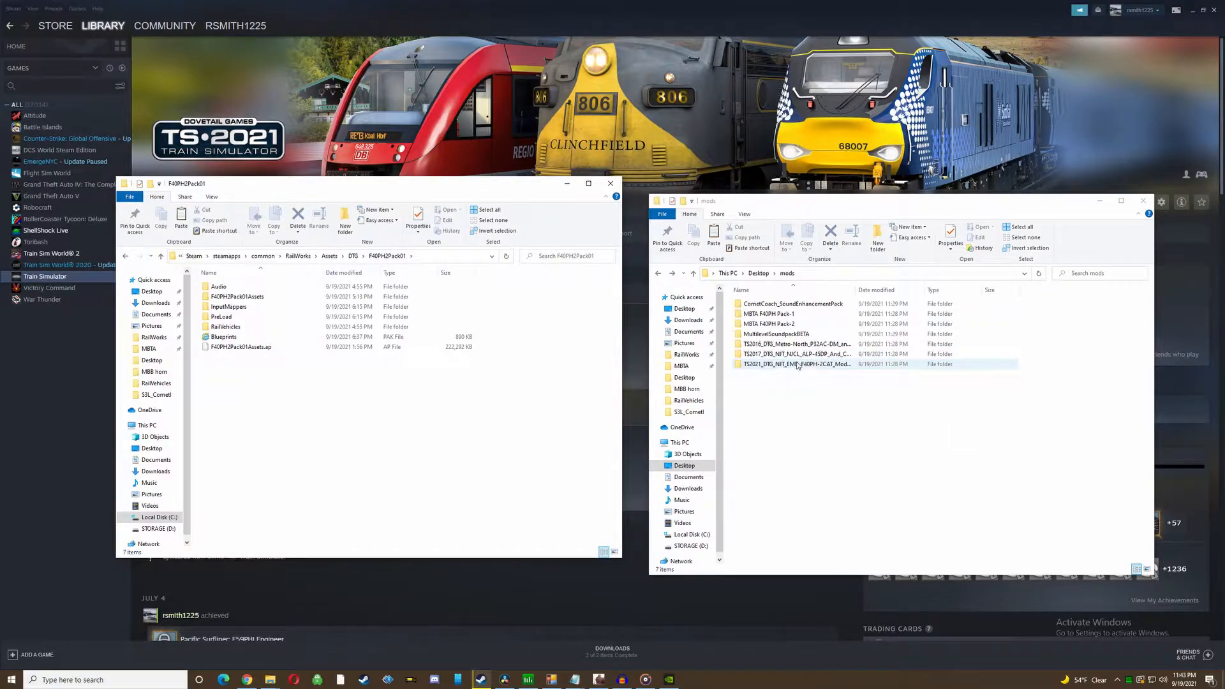
double_click(775, 365)
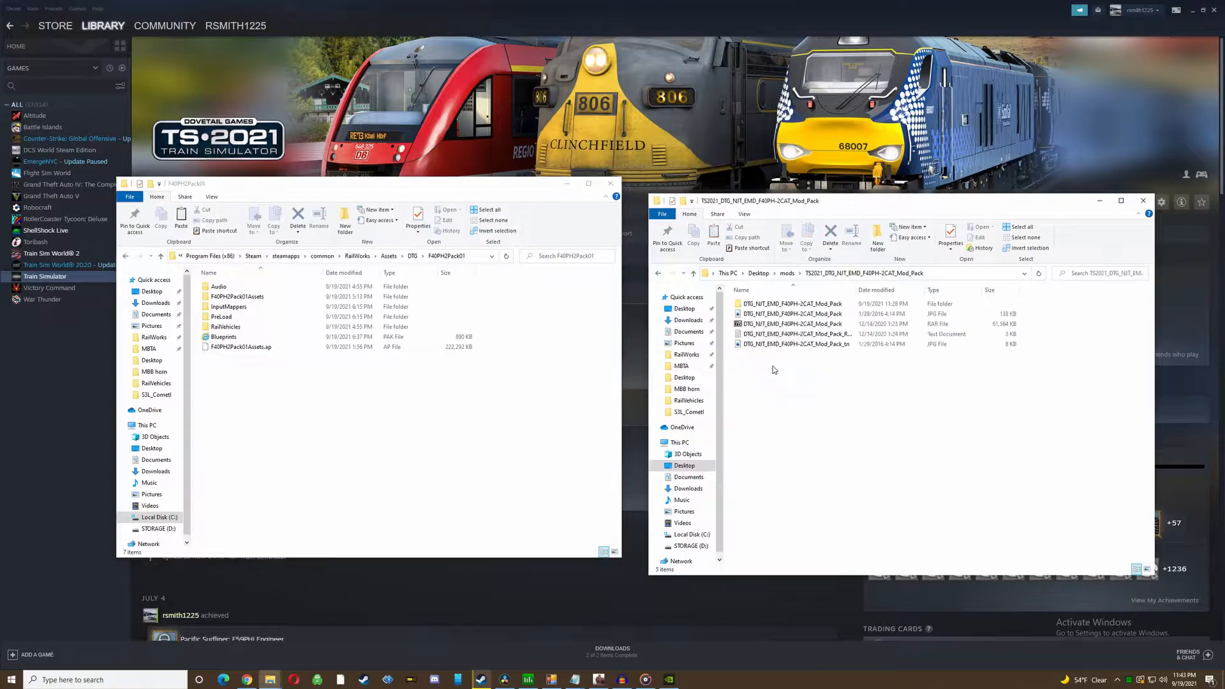
left_click(741, 326)
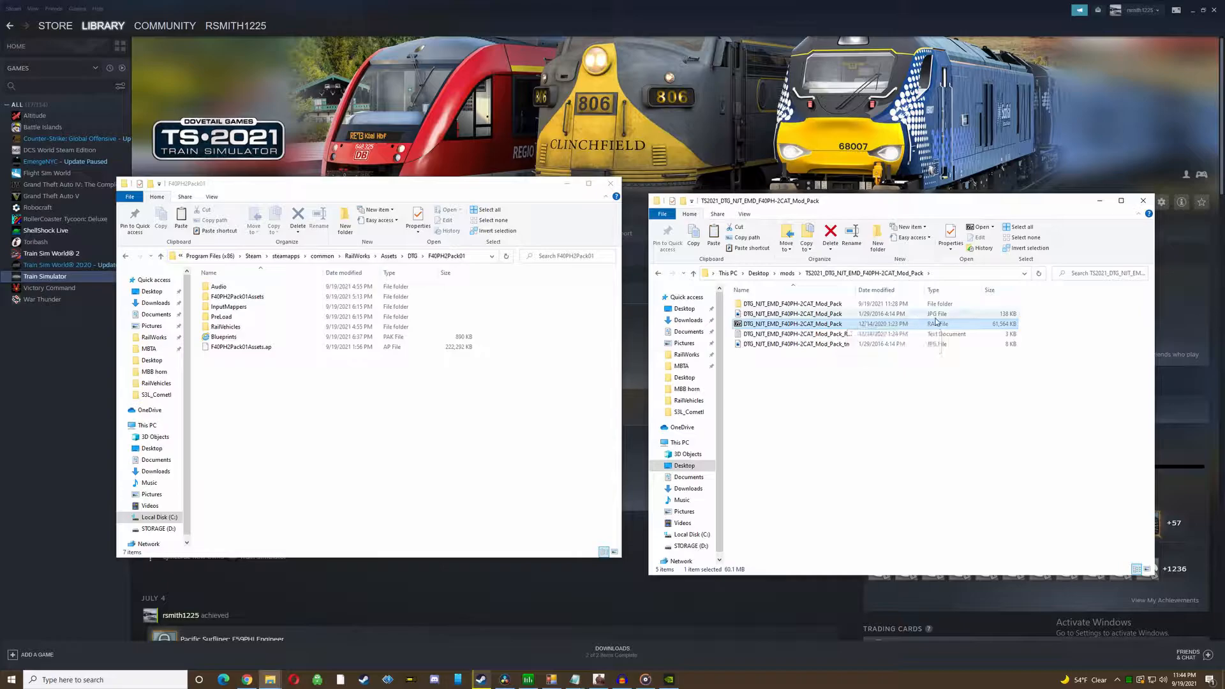
right_click(756, 327)
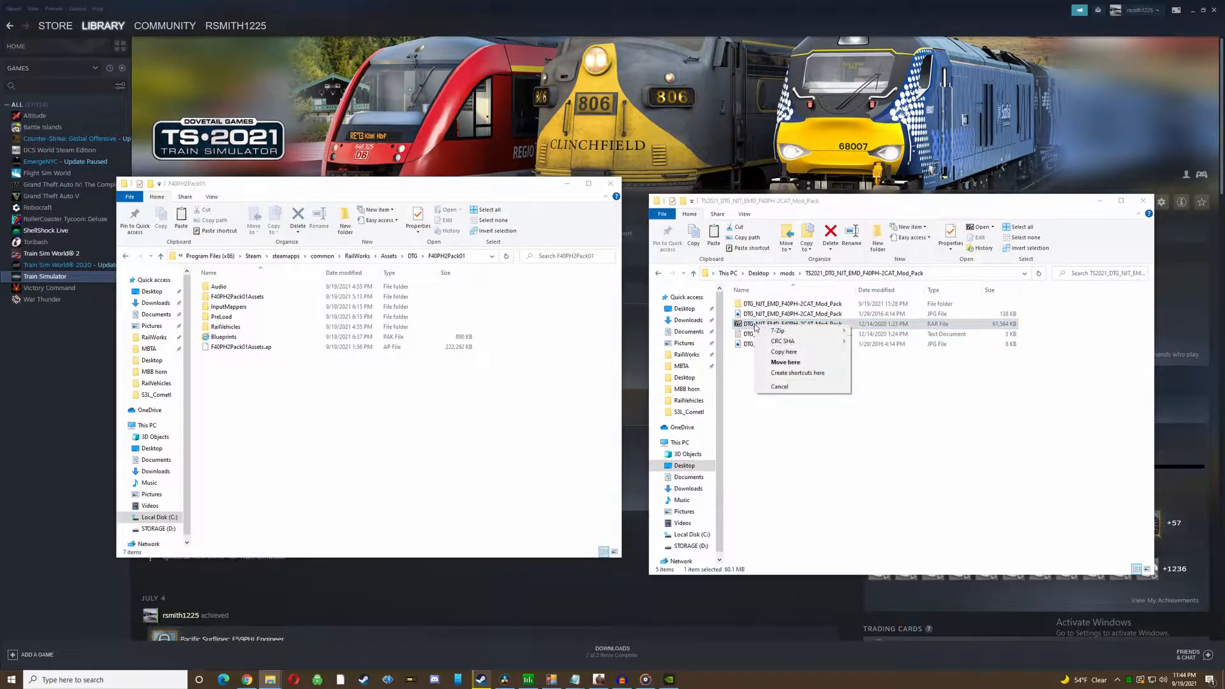
mouse_move(810, 332)
mouse_move(942, 338)
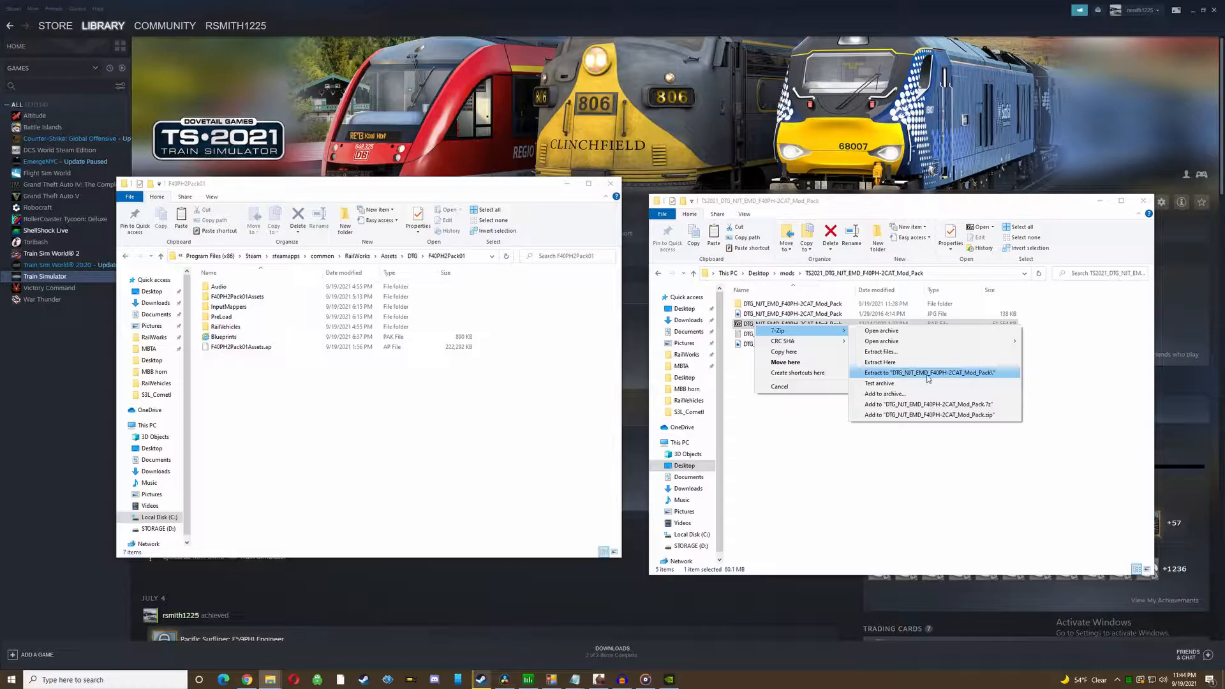
left_click(880, 376)
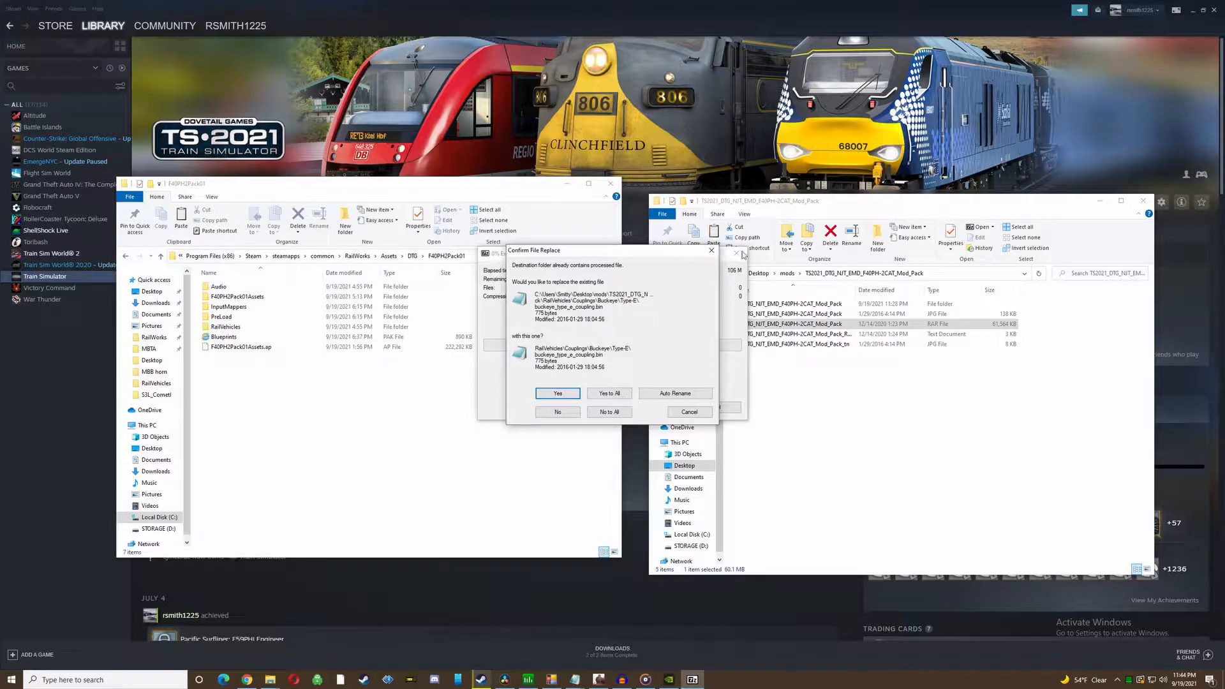
left_click(711, 250)
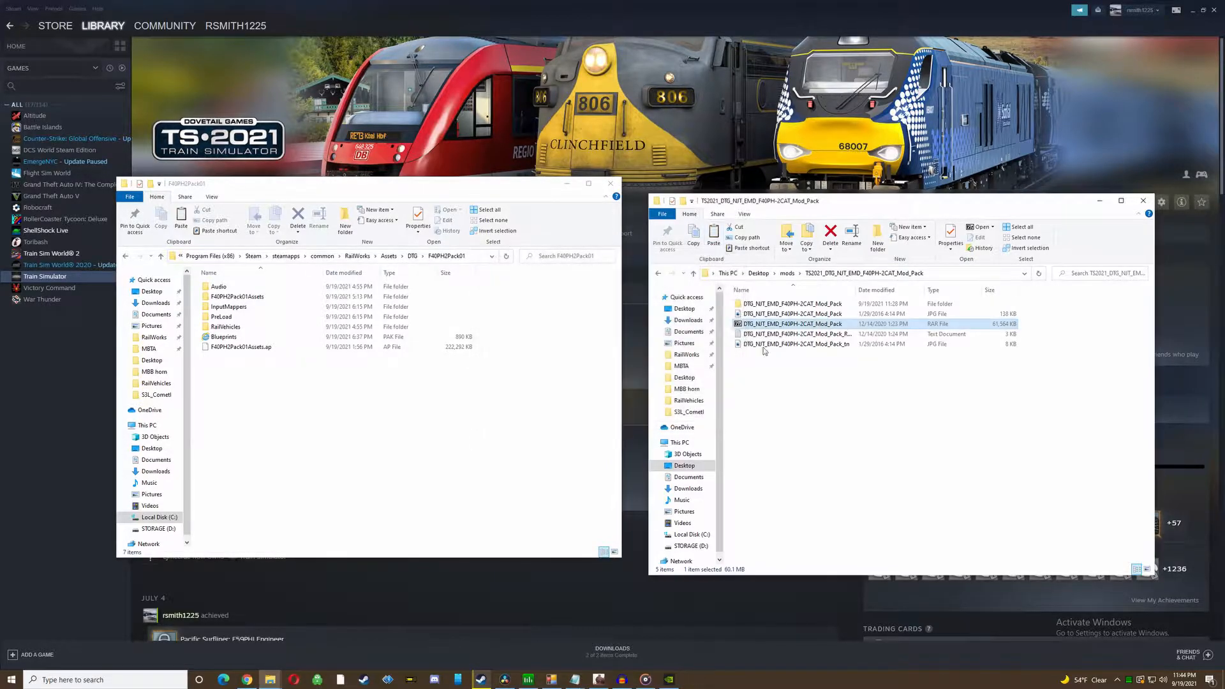
Copy the Audio and RailVehicles folders from the extracted DTG_NJT_EMD_F40PH-2CAT_Mod_Pack folder into F40PH2Pack01, replacing the files in the destination.
left_click(740, 306)
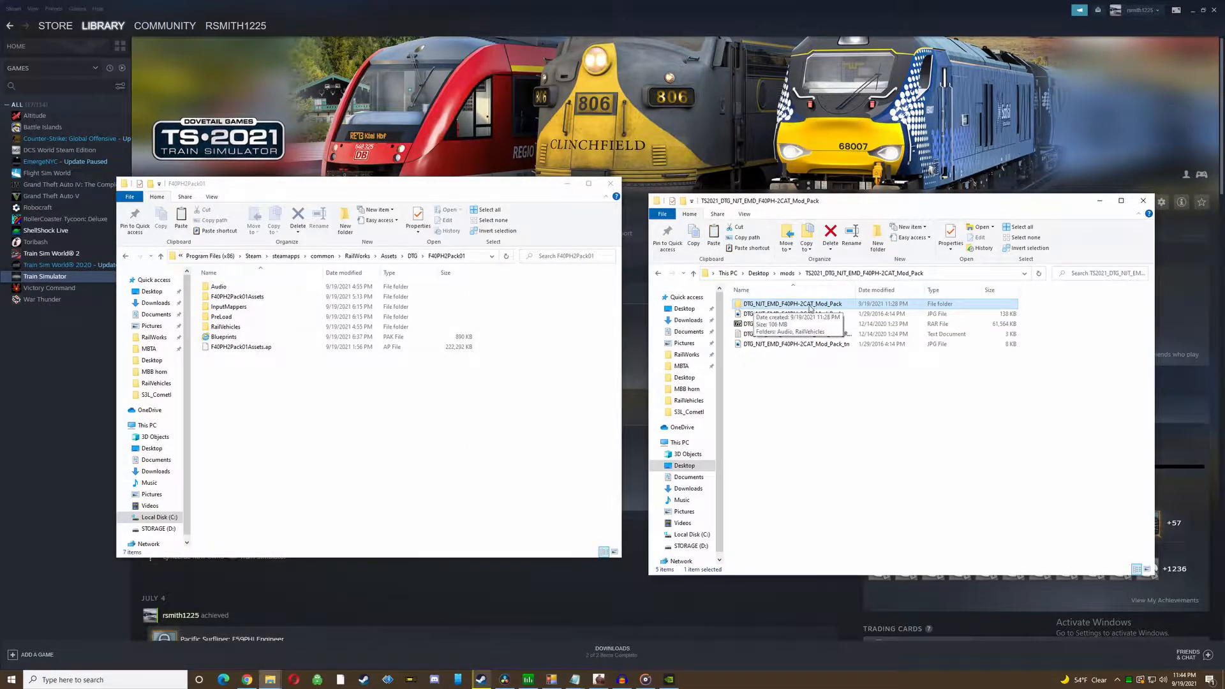
double_click(755, 305)
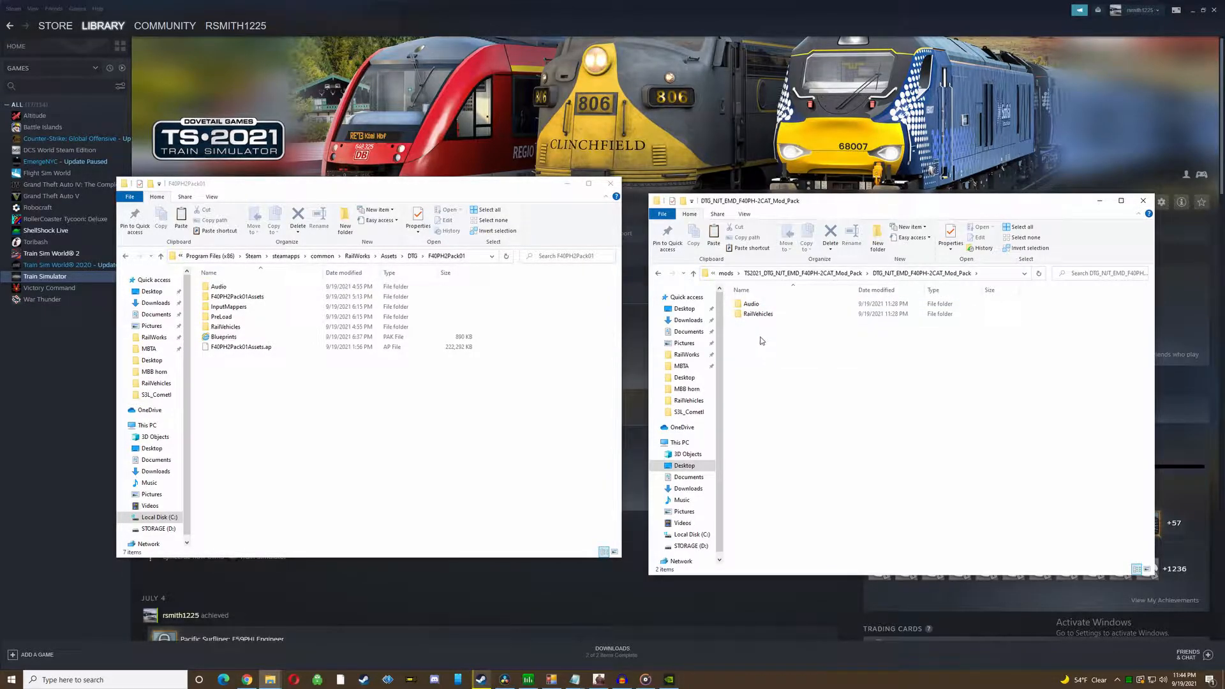
left_click_drag(762, 344, 752, 300)
right_click(752, 301)
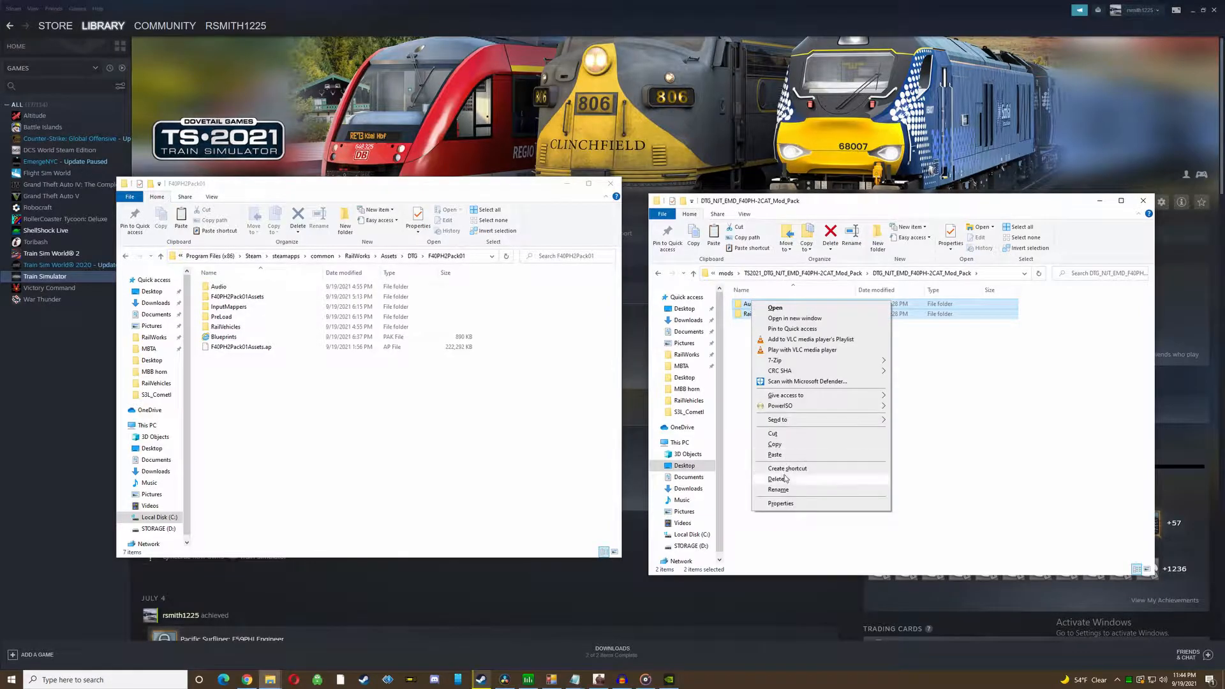
left_click(787, 445)
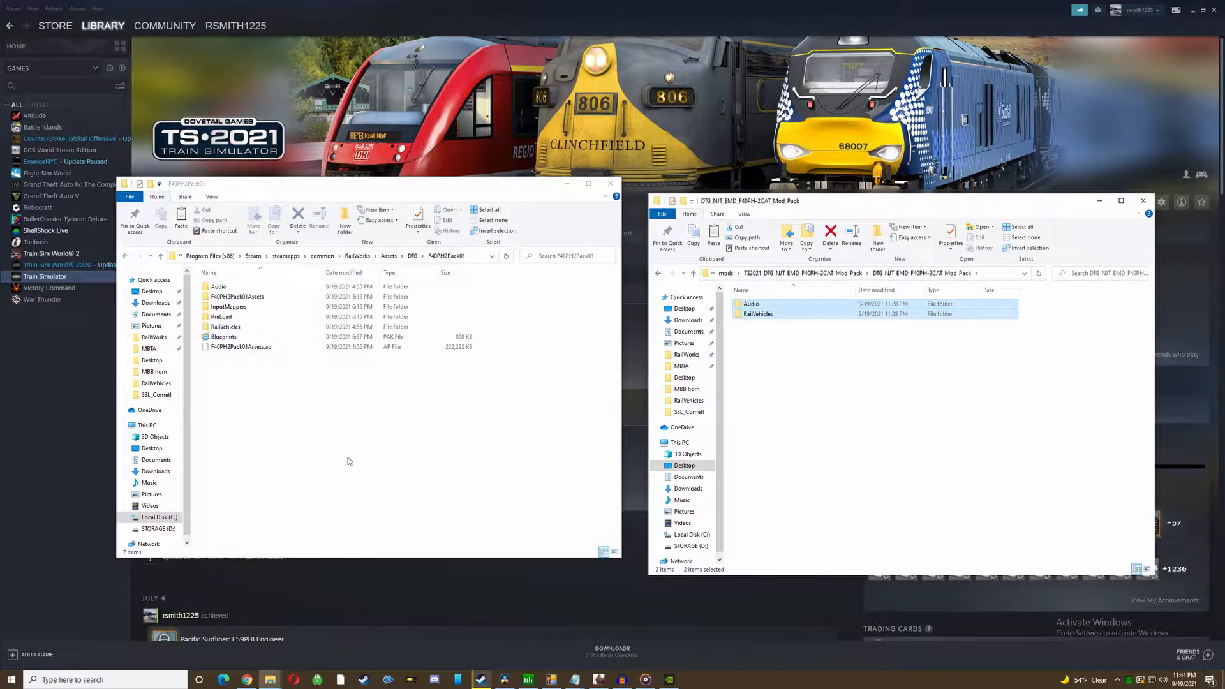
right_click(250, 417)
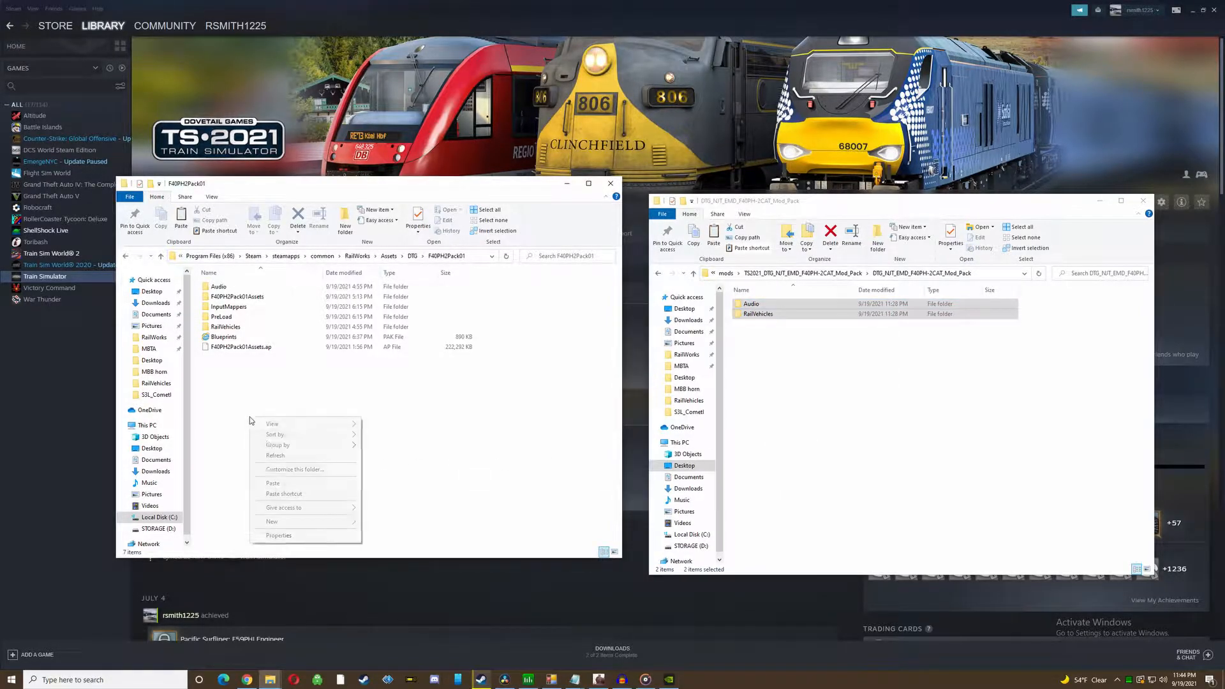
left_click(284, 485)
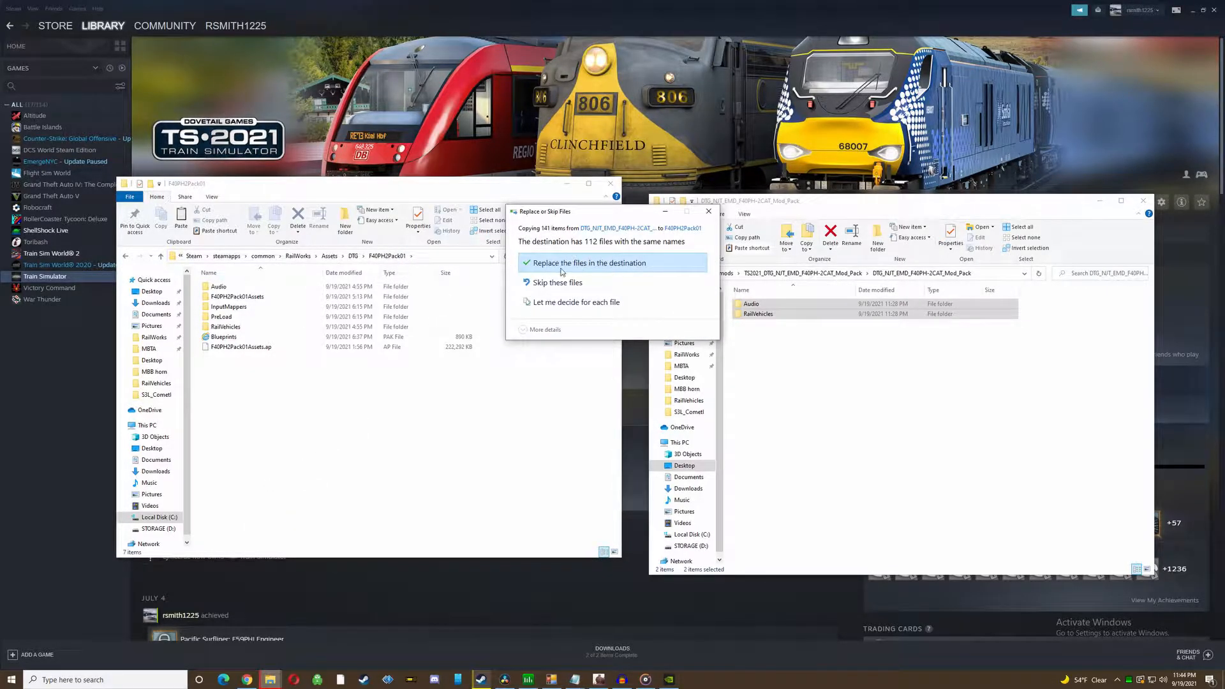
left_click(567, 265)
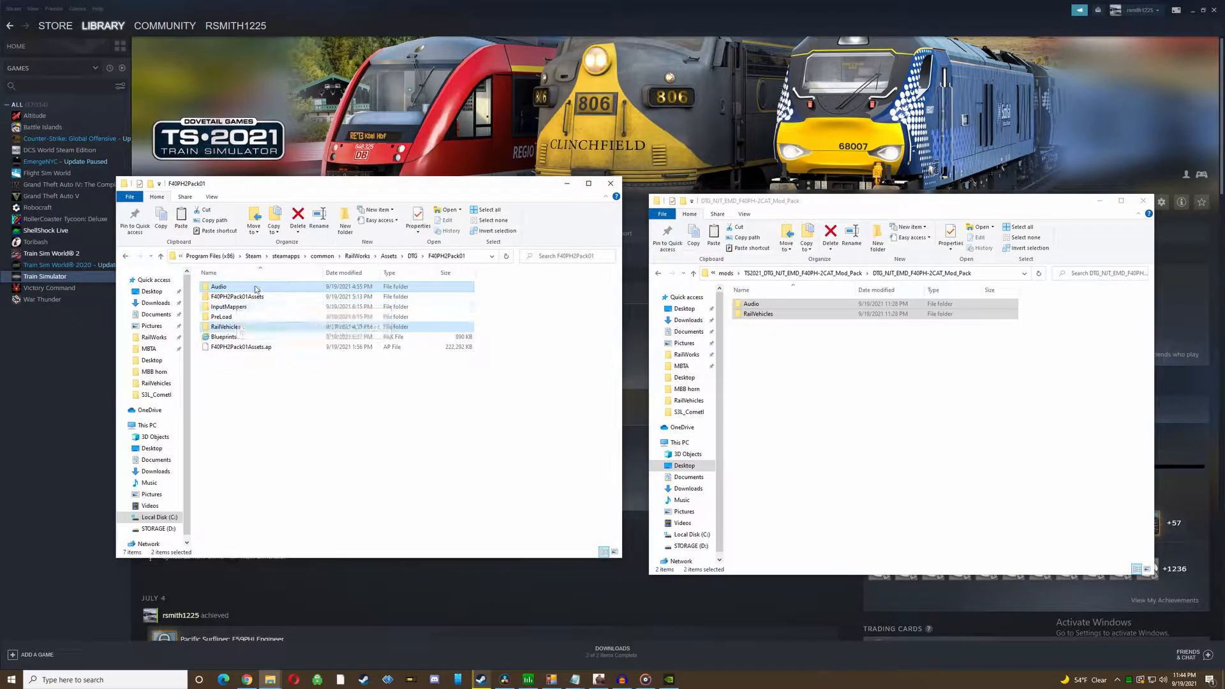
Open the TS2017_DTG_NJT_NJCL_ALP-45DP_And_Comet_Physics_And_Sound_Mod folder in mods and the NorthJerseyCoast folder in DTG.
left_click(126, 256)
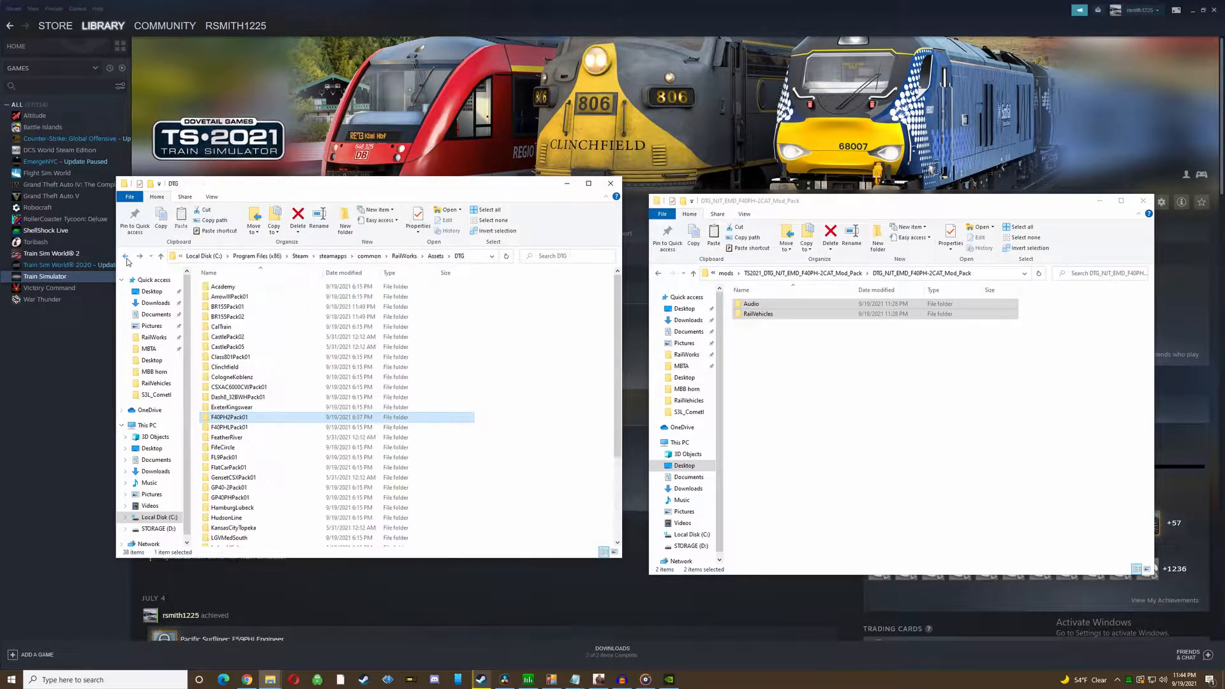
left_click(658, 273)
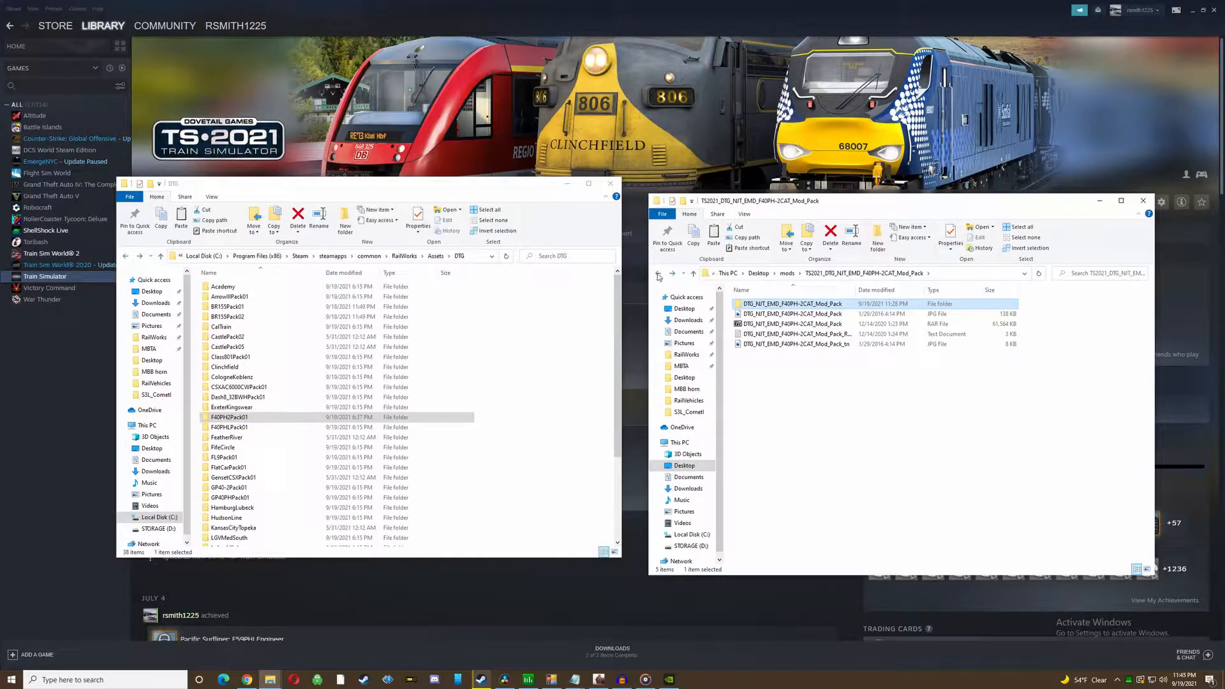
left_click(658, 273)
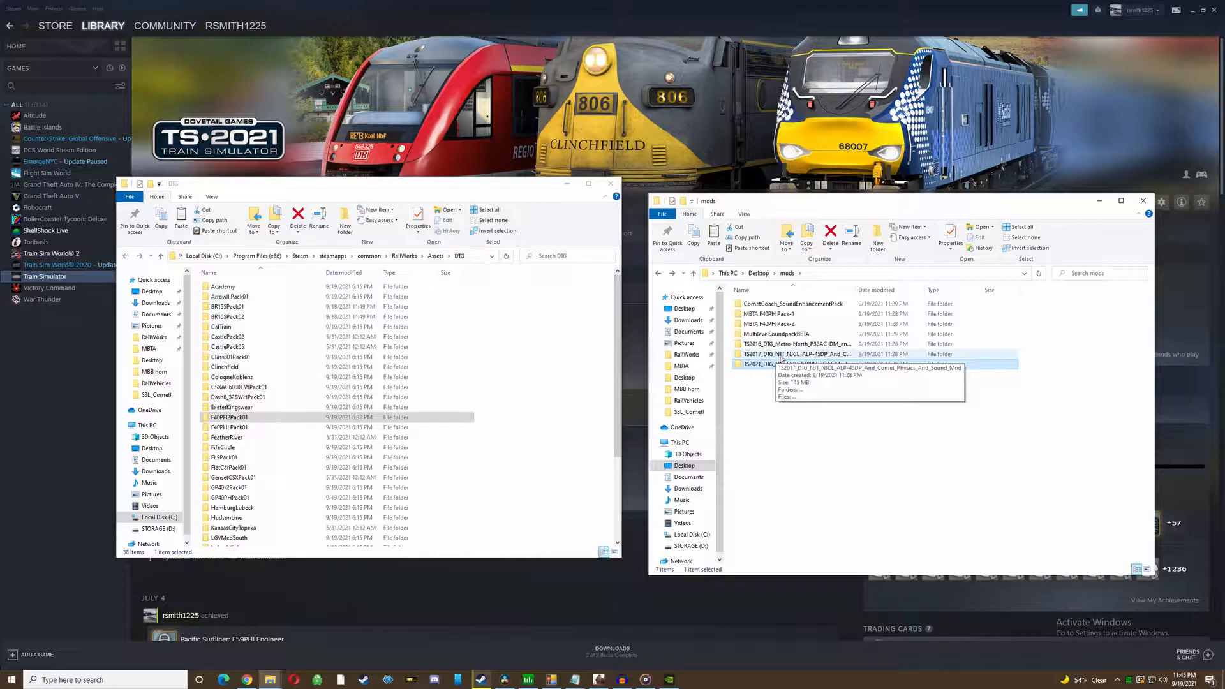
double_click(782, 355)
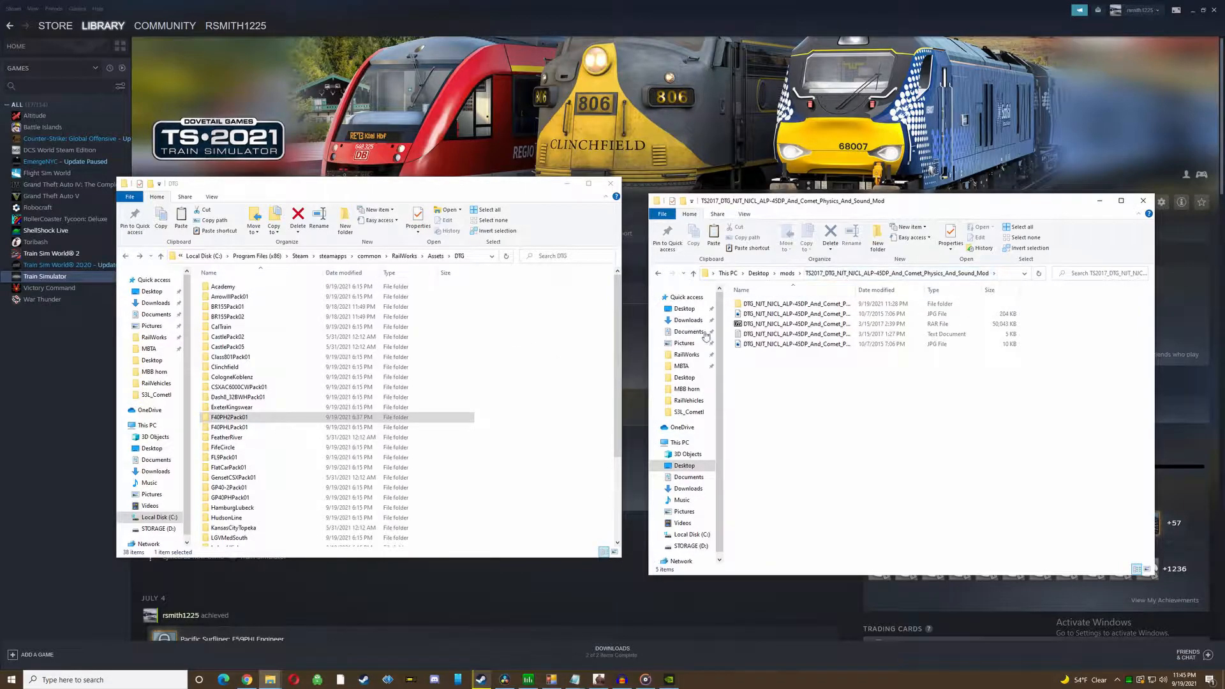
scroll(292, 416, "down", 2)
scroll(292, 416, "down", 2)
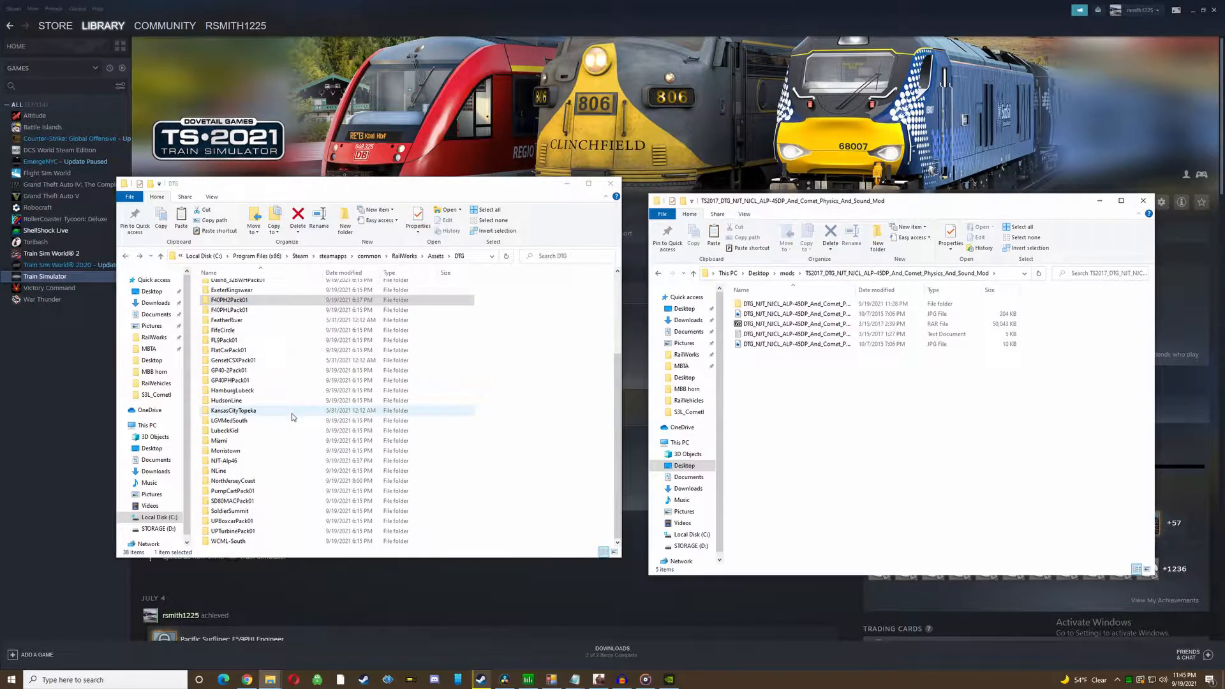
double_click(228, 482)
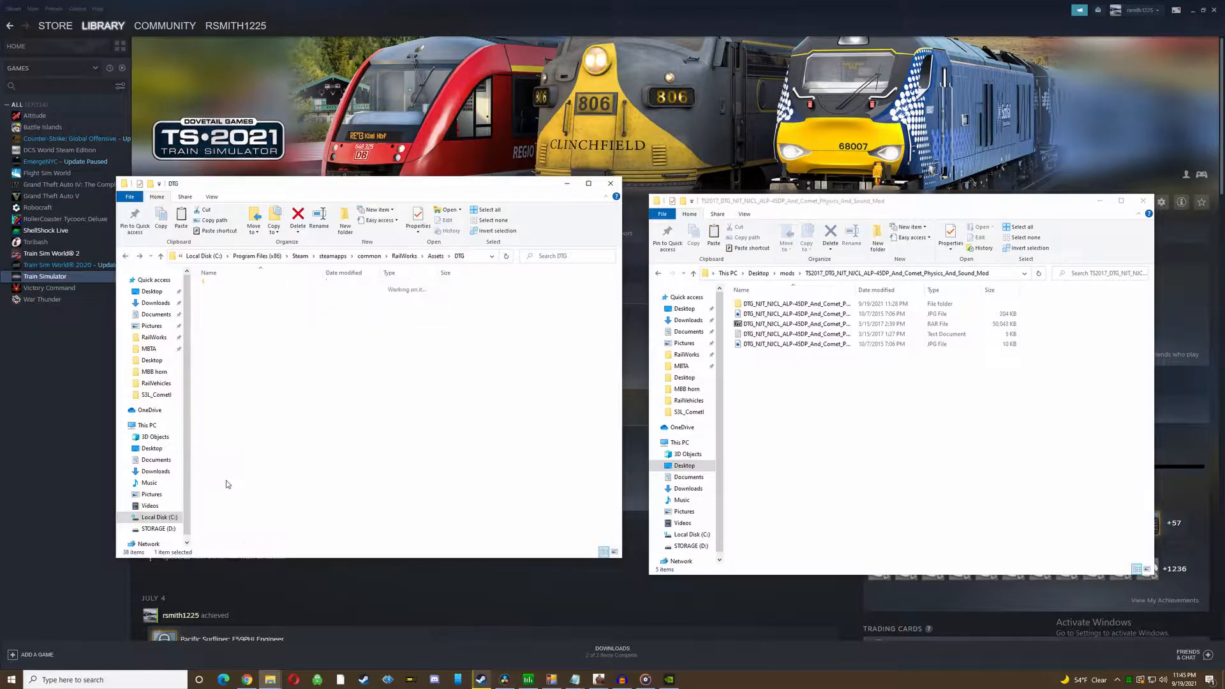
Copy the Audio and RailVehicles folders from the extracted DTG_NJT_NJCL_ALP-45DP_And_Comet_Physics_And_Sound_Mod folder into NorthJerseyCoast, replacing the files in the destination.
right_click(751, 324)
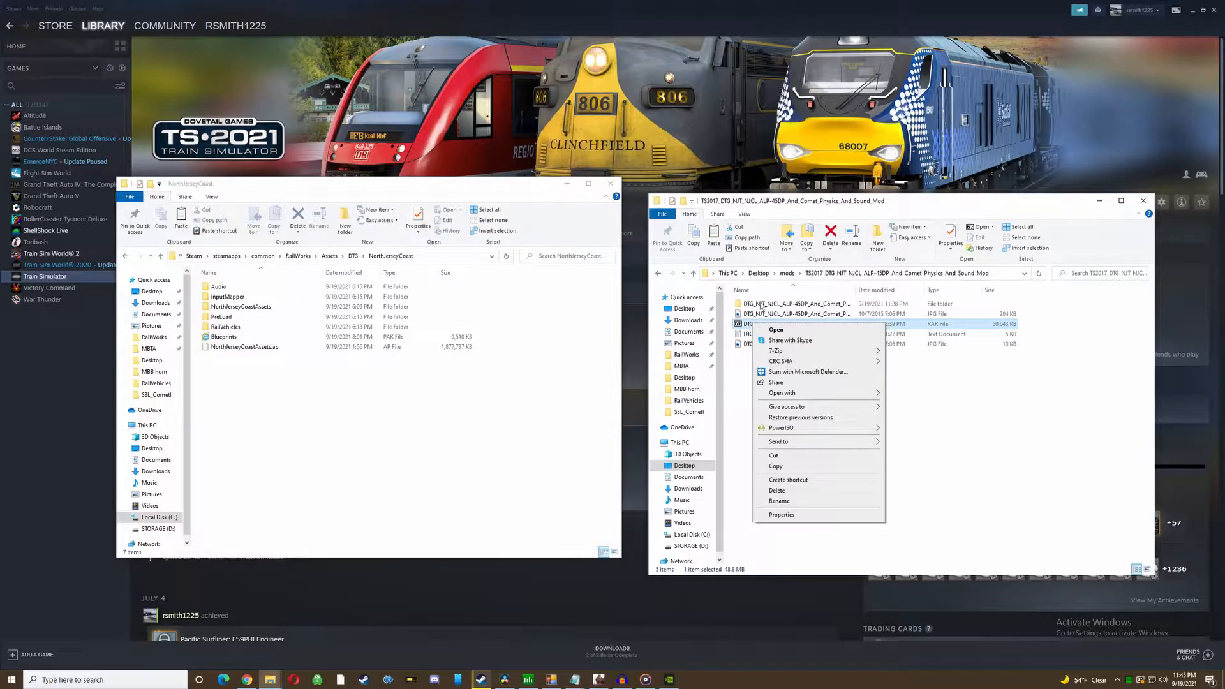
left_click(762, 305)
double_click(762, 305)
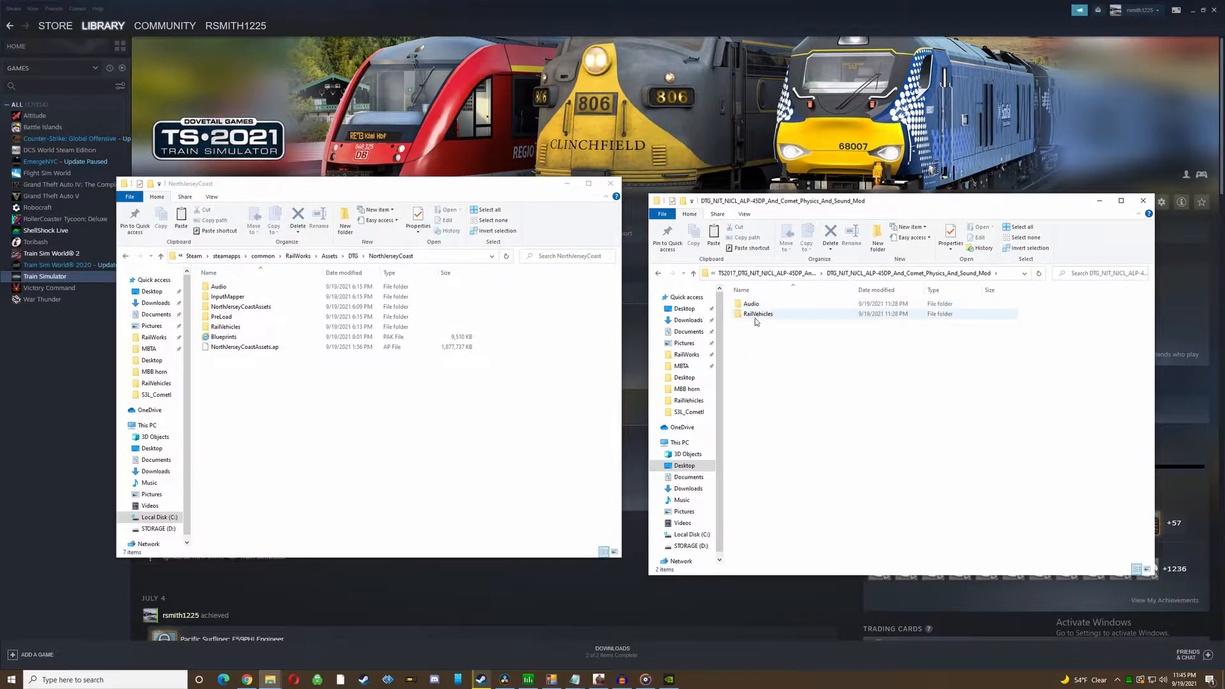
left_click_drag(753, 337, 759, 303)
right_click(759, 302)
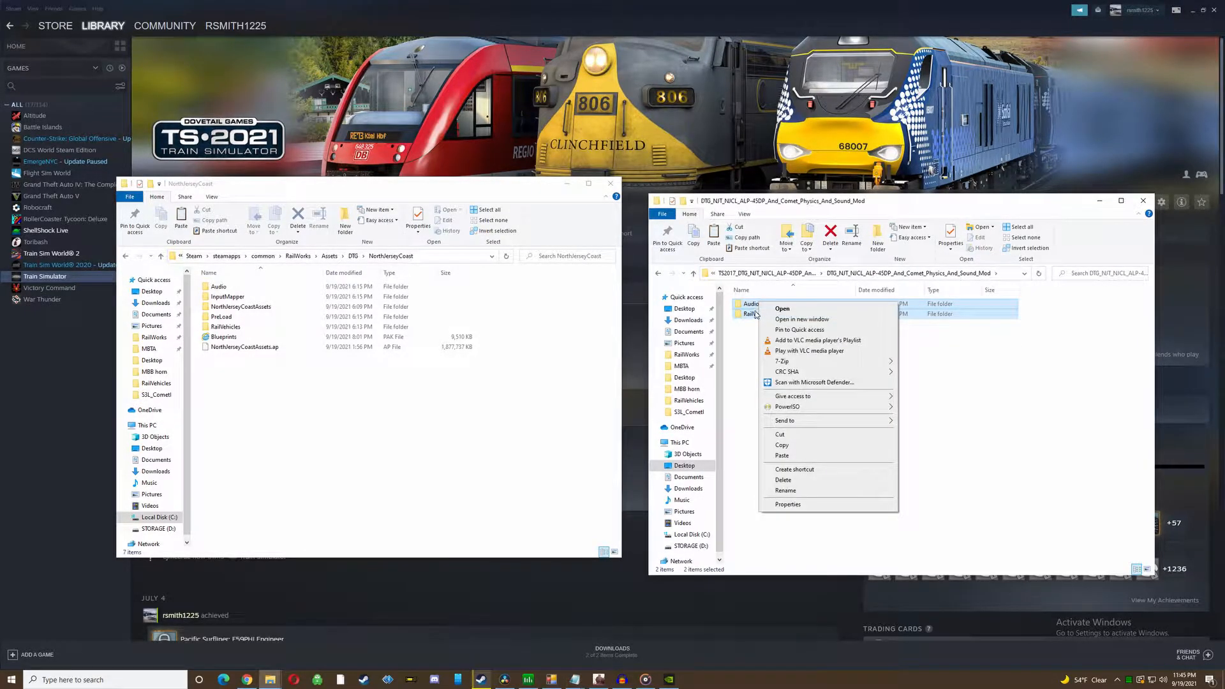
left_click(799, 445)
right_click(375, 451)
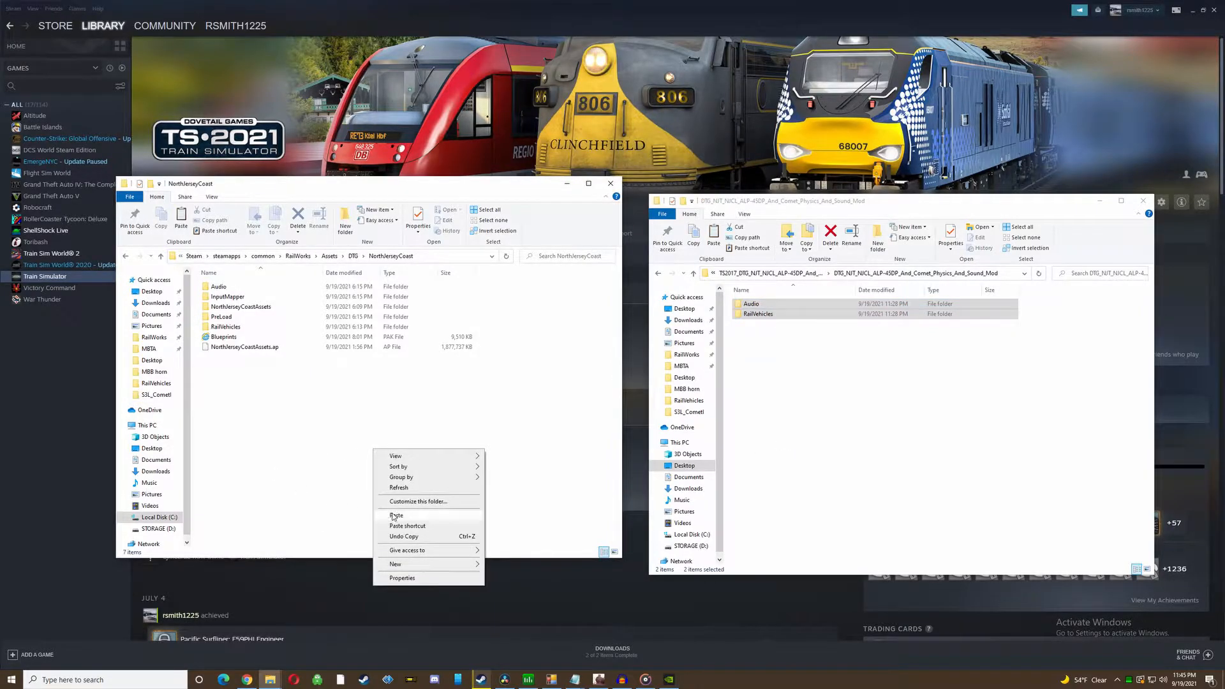
left_click(395, 516)
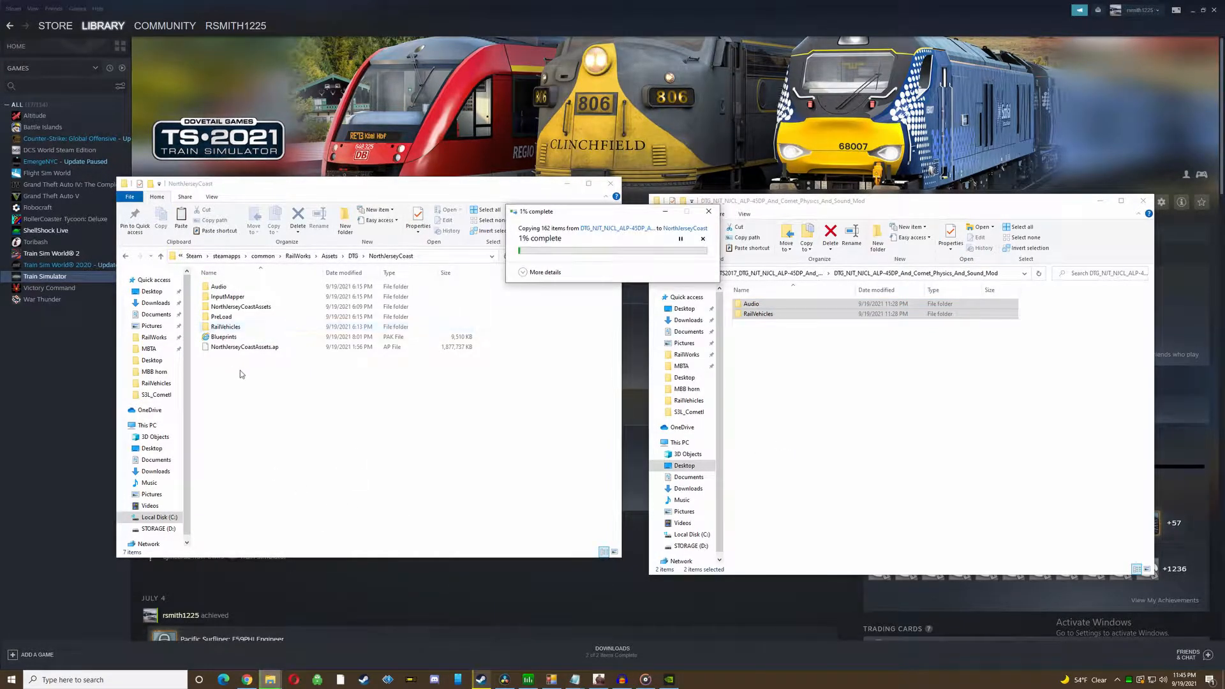
left_click(542, 258)
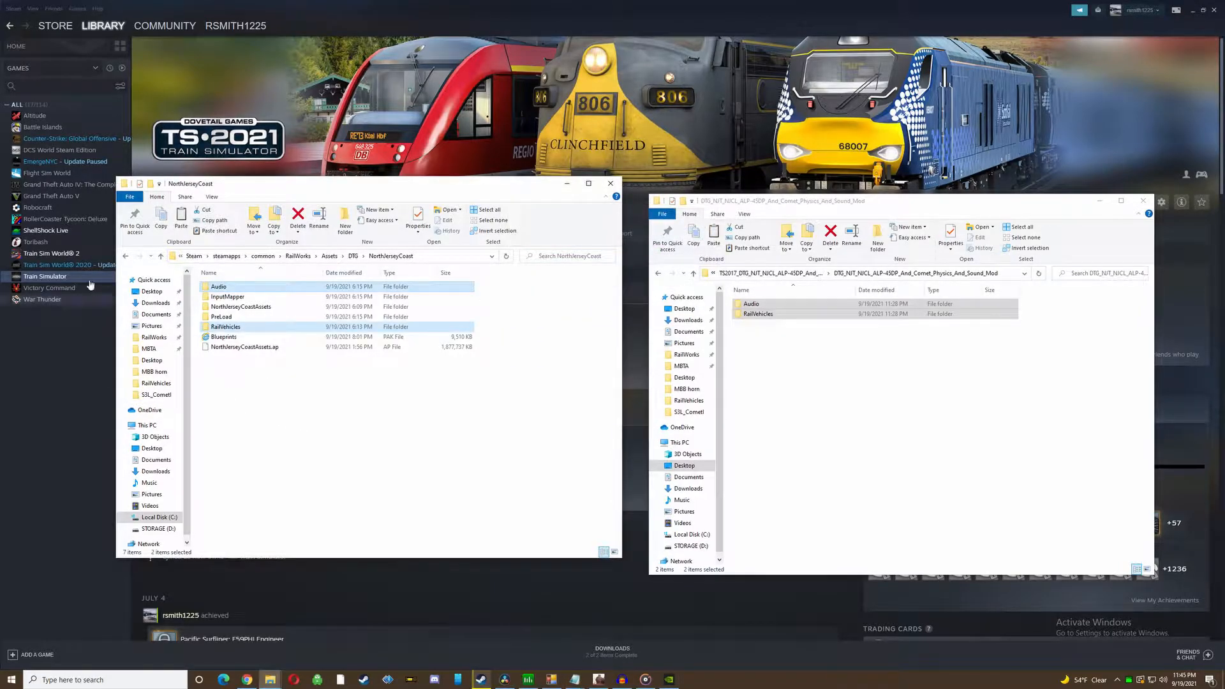
Return to the DTG and mods folders, and open the extracted Railworks_Metro-North_P32AC-DM_and_Shoreliner_Cab_Car_Comprehensive_Mod_Pack folder inside its TS2016_DTG folder.
left_click(125, 257)
left_click(659, 274)
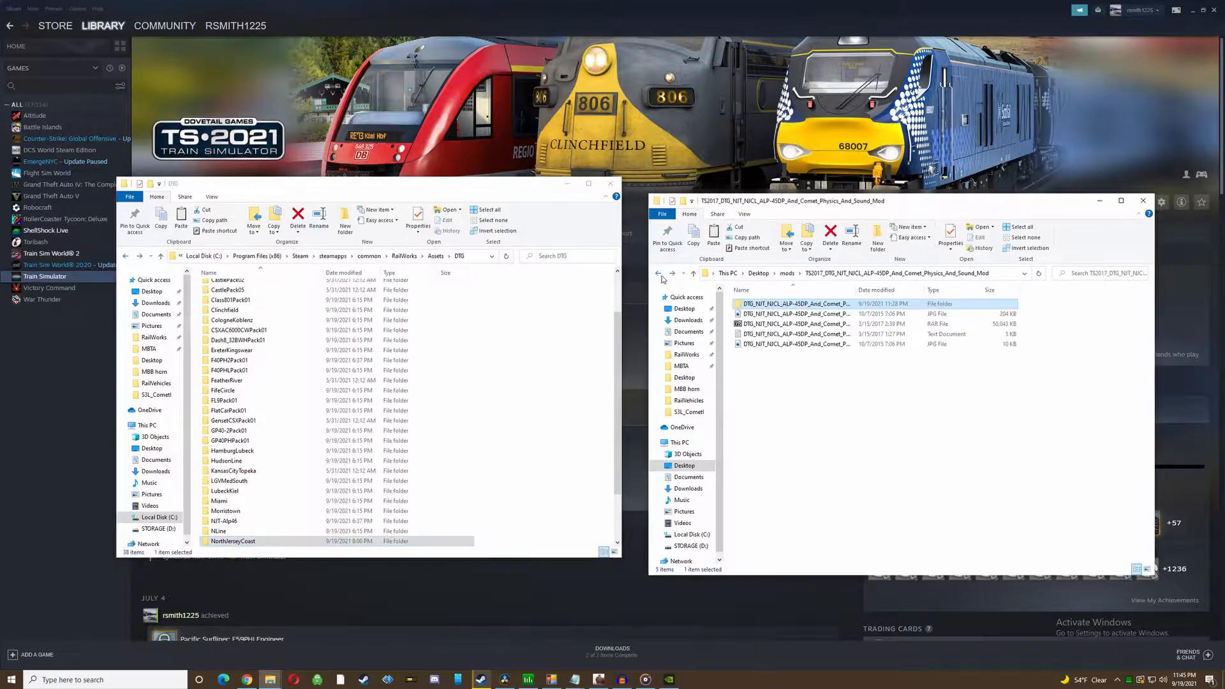
left_click(659, 274)
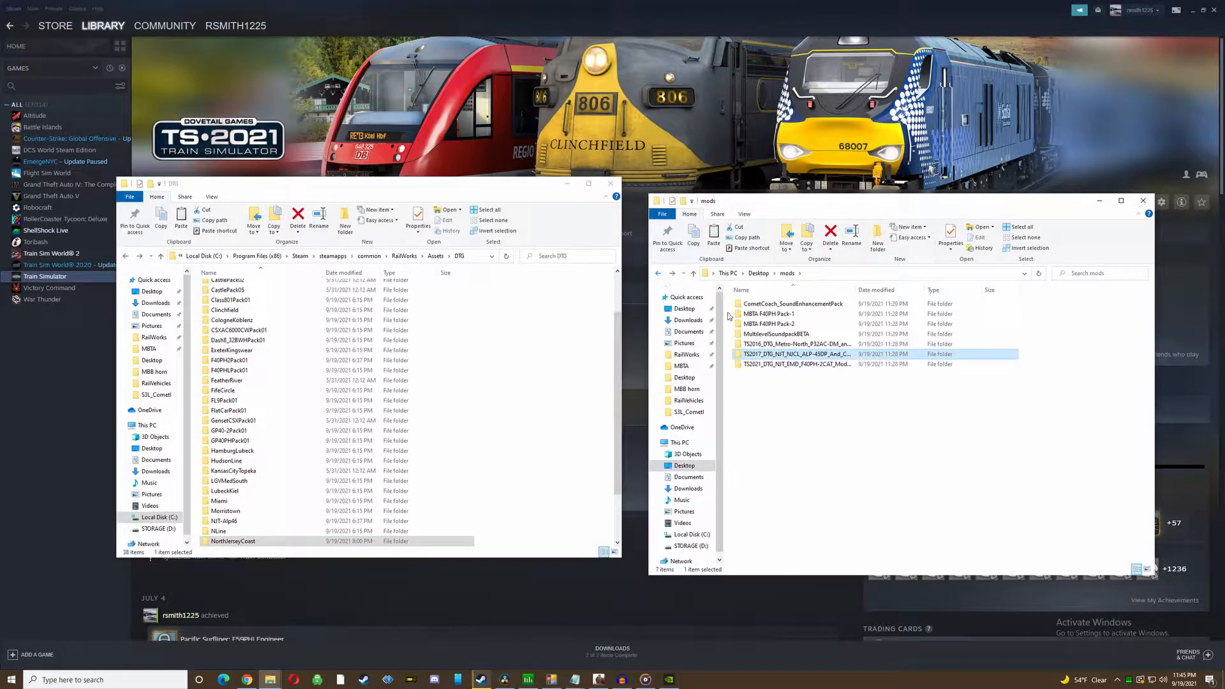
double_click(809, 345)
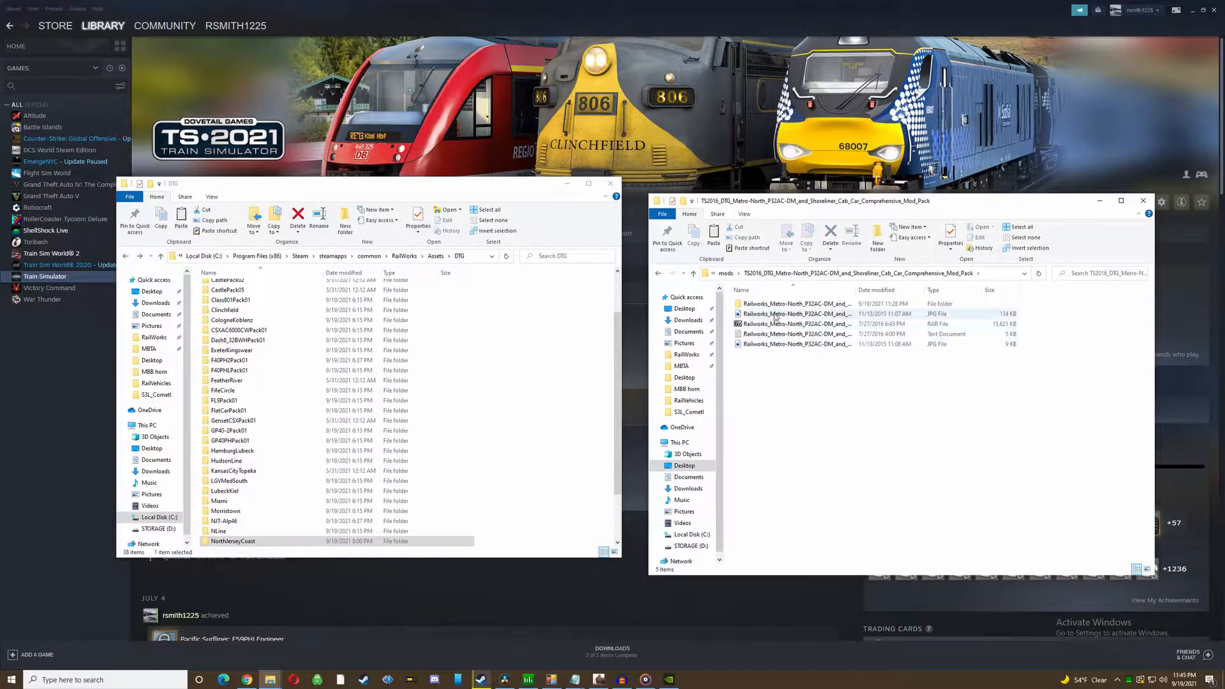
double_click(763, 305)
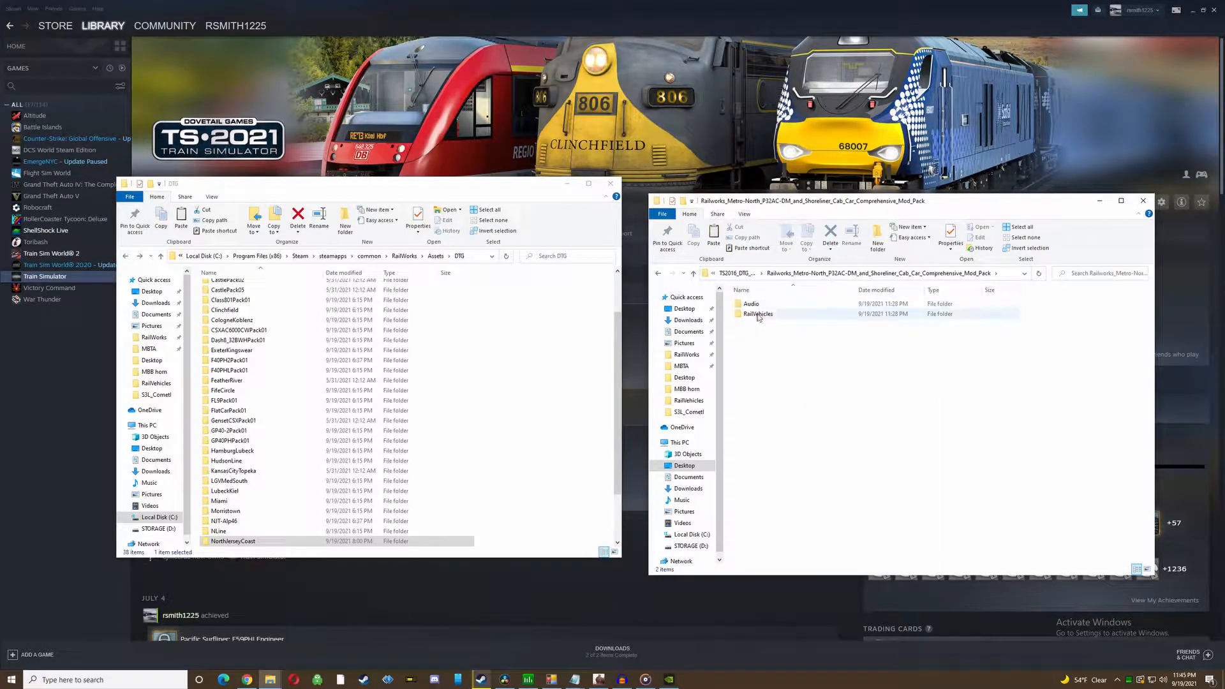
Open Assets > RSC > P32Pack01 and select the Audio and RailVehicles folders in the Metro-North mod pack.
scroll(308, 445, "down", 2)
scroll(301, 451, "up", 4)
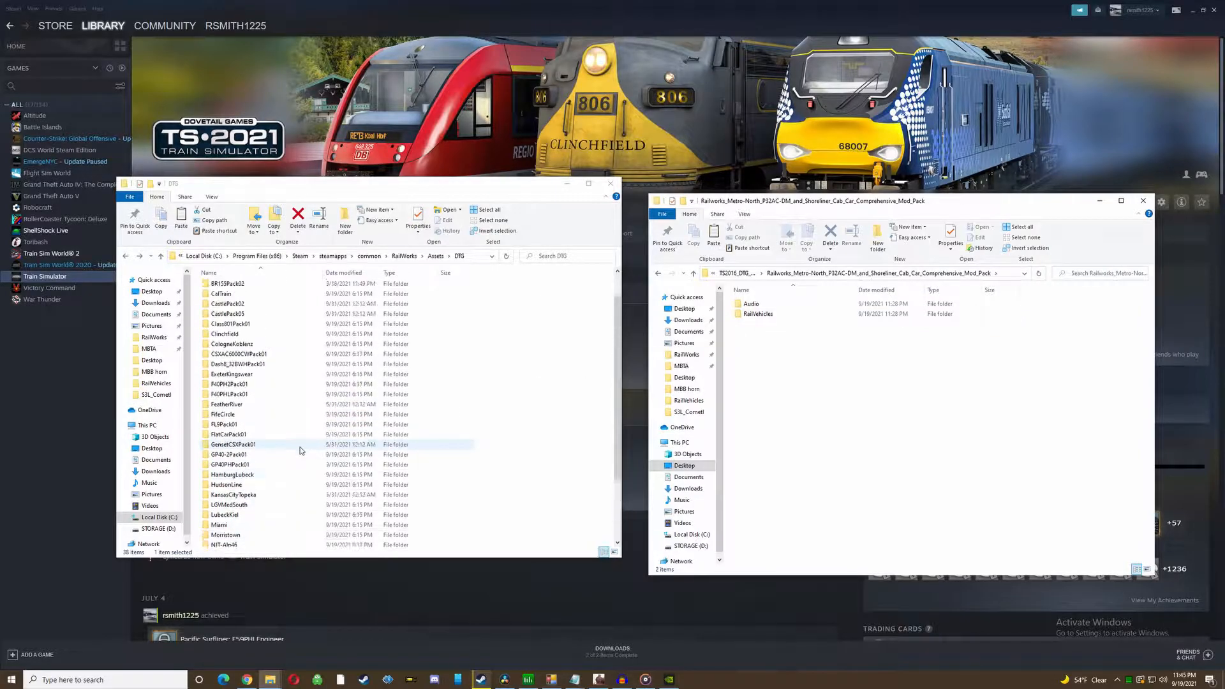
left_click(127, 258)
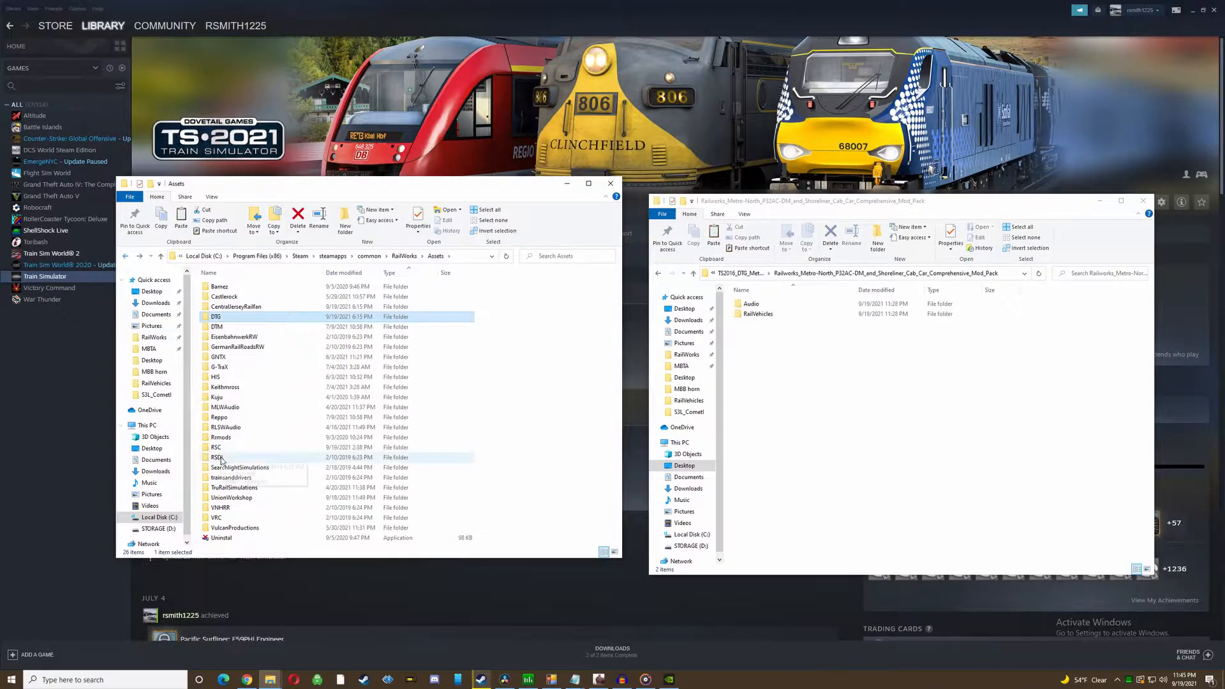
double_click(227, 448)
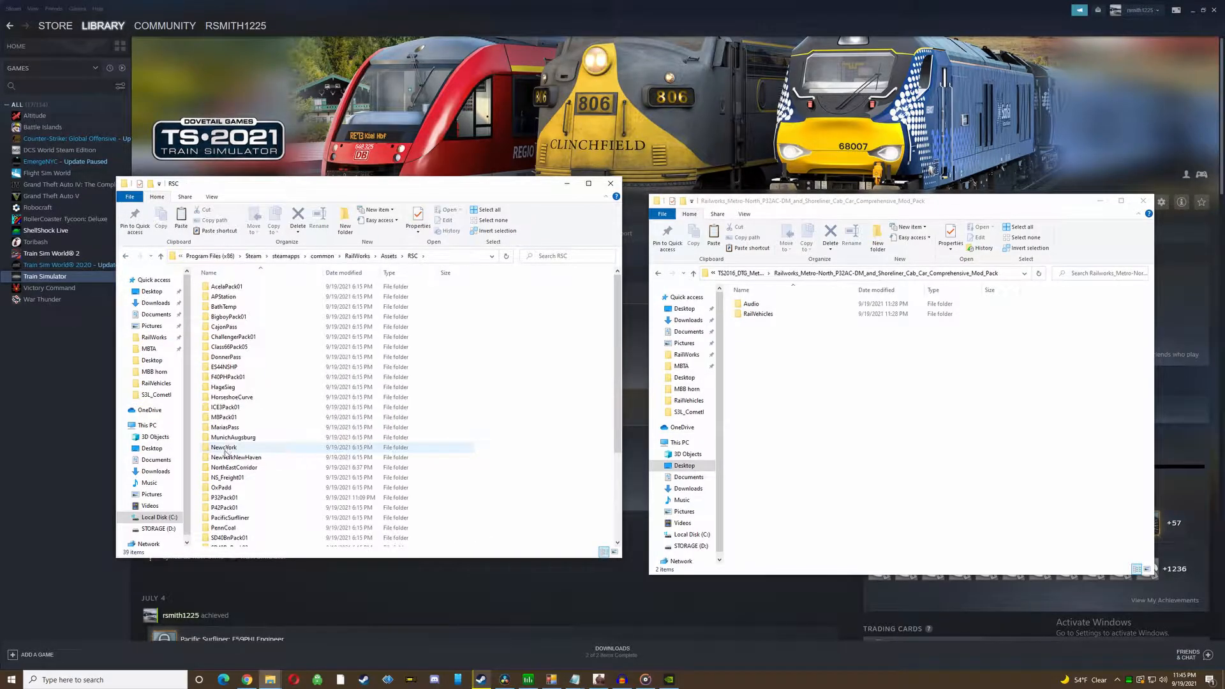
scroll(228, 452, "down", 4)
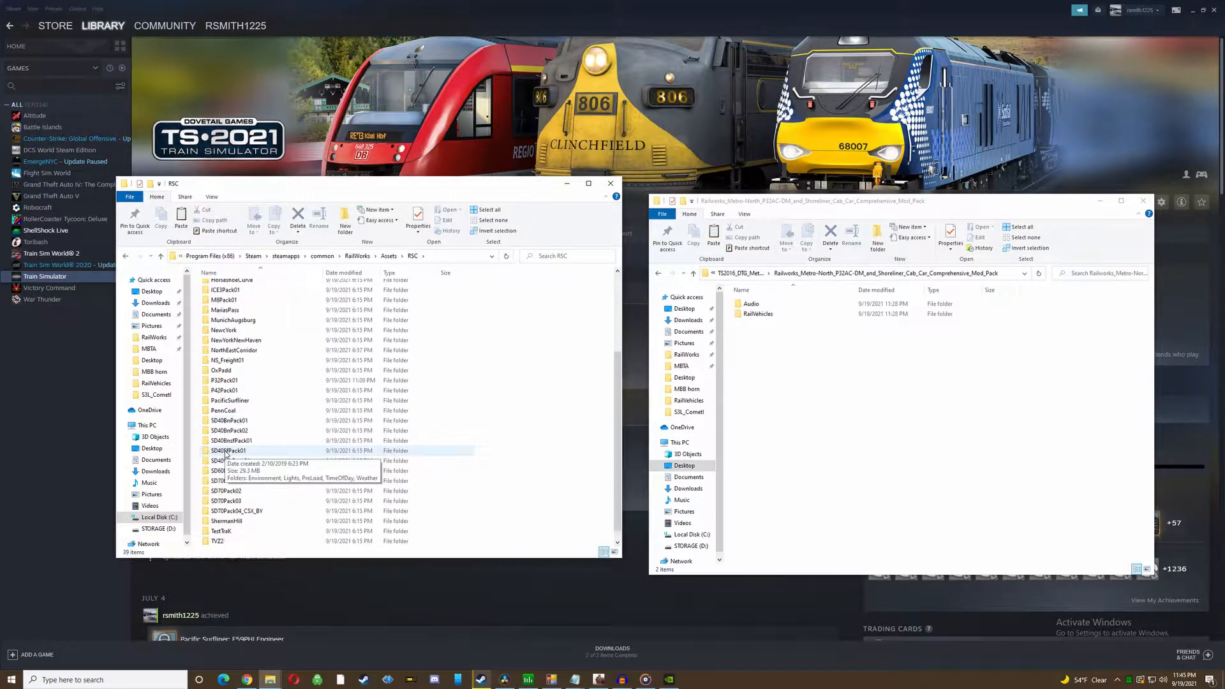
double_click(228, 382)
left_click_drag(894, 512, 747, 302)
left_click(450, 391)
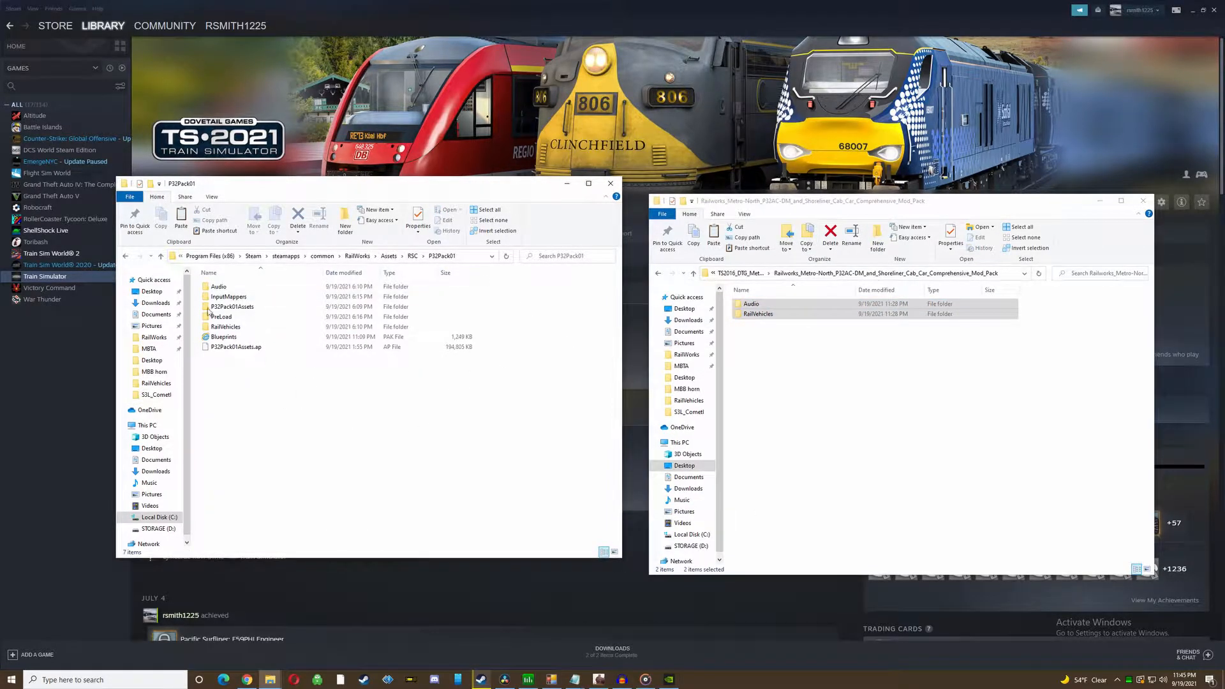
Return to the Assets folder in one window, and open the MultilevelSoundpackBETA folder in mods in the other.
left_click(125, 256)
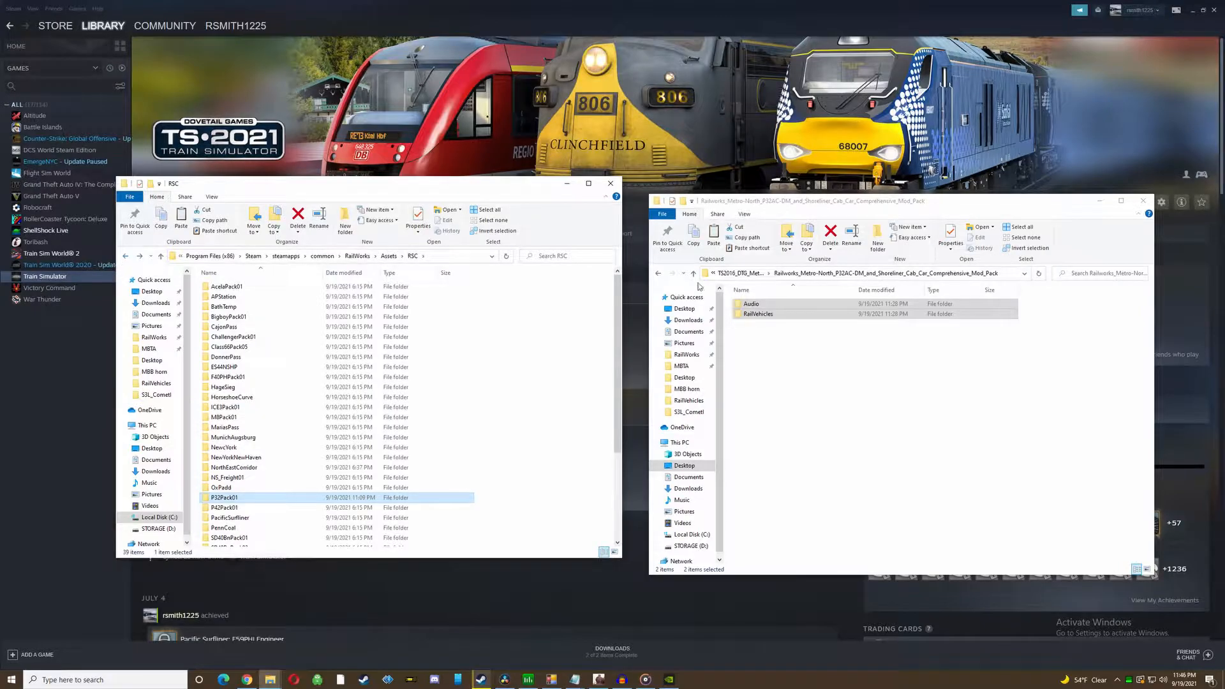
left_click(658, 275)
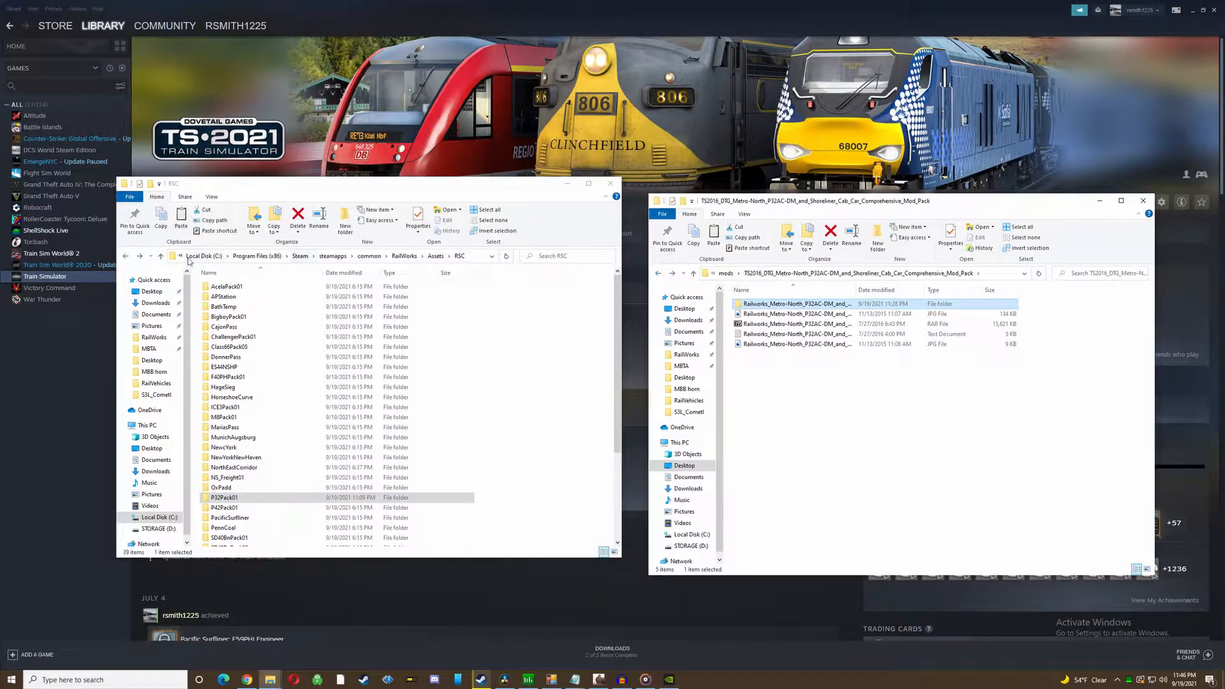
left_click(126, 256)
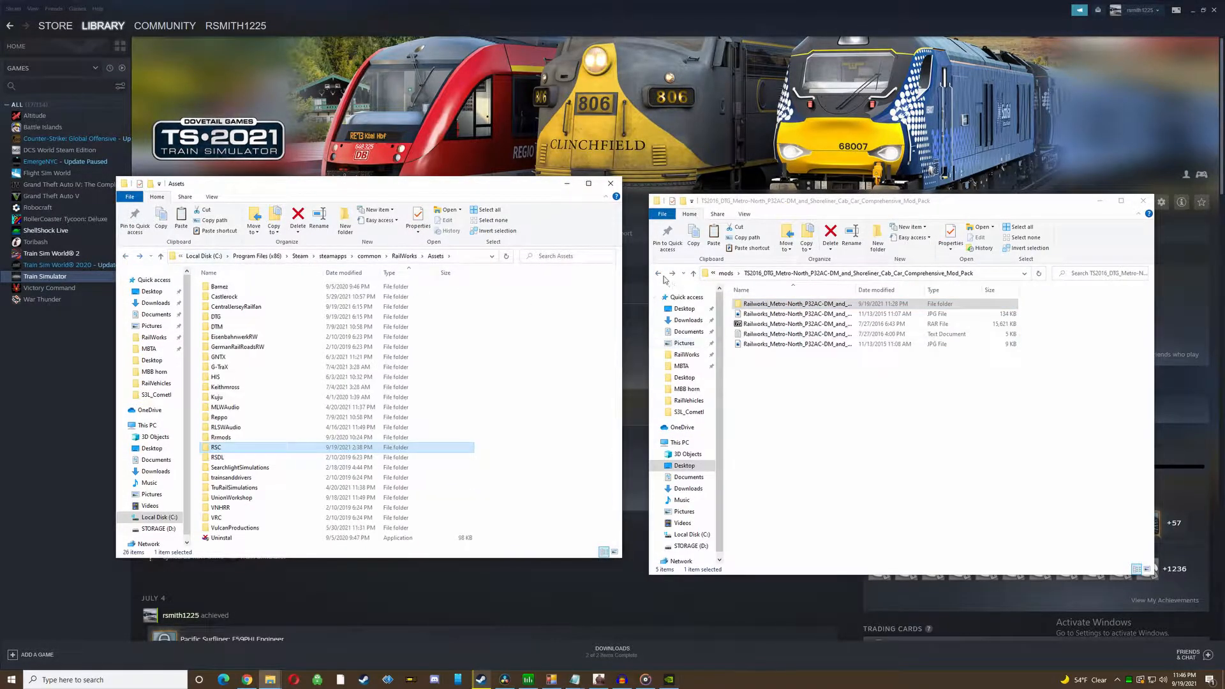
left_click(658, 274)
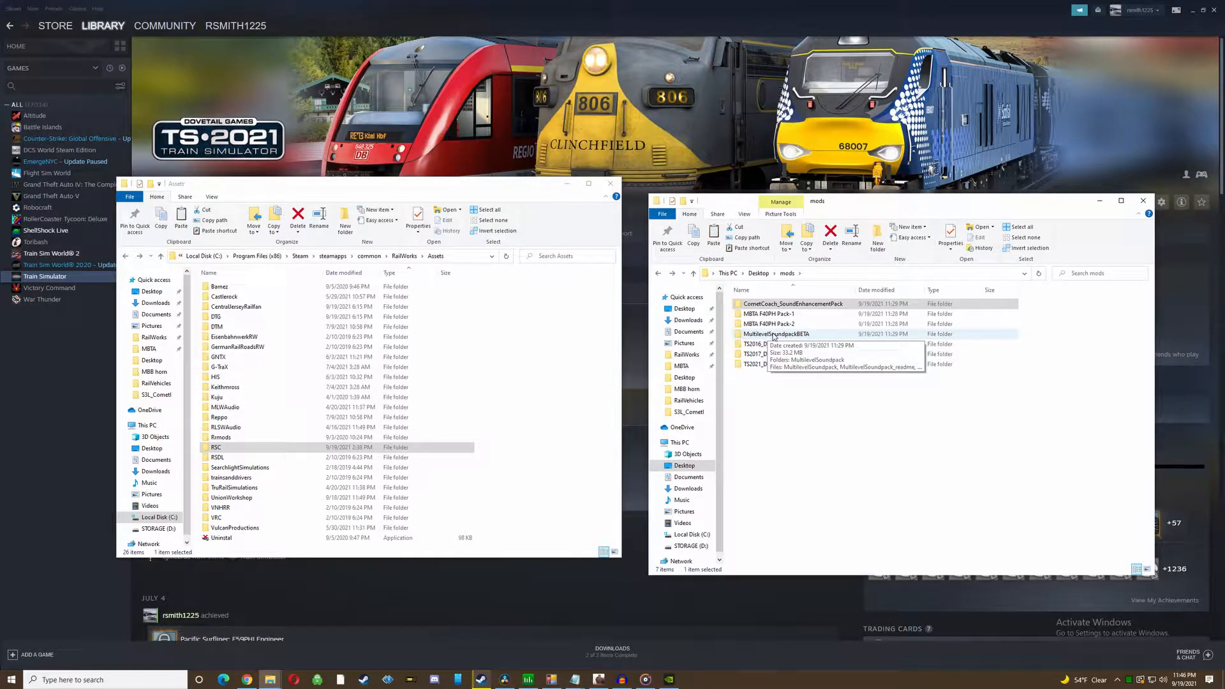
double_click(774, 334)
Read the installation instructions in the MultilevelSoundpack_readme file, and close it.
double_click(863, 322)
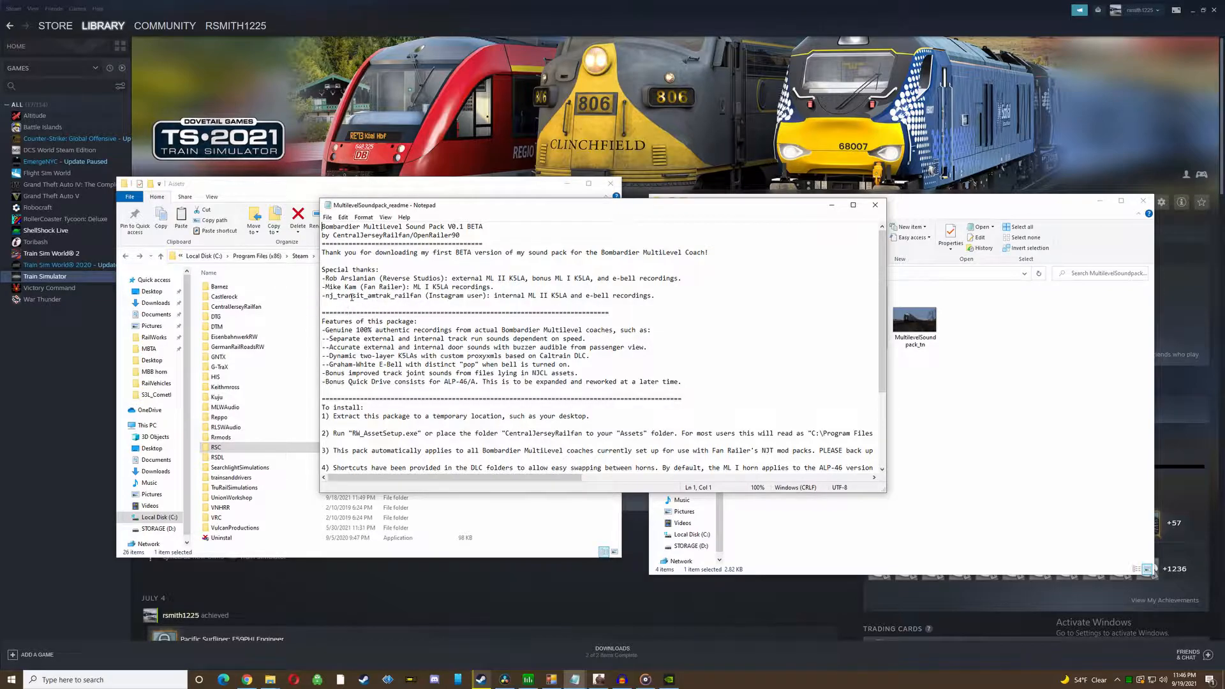
scroll(459, 327, "down", 6)
scroll(447, 329, "up", 4)
scroll(421, 333, "down", 5)
scroll(420, 334, "up", 3)
scroll(419, 334, "down", 3)
scroll(419, 334, "up", 5)
mouse_move(770, 208)
left_mouse_down()
mouse_move(784, 245)
mouse_move(930, 222)
mouse_move(1072, 222)
mouse_move(808, 234)
mouse_move(655, 225)
mouse_move(756, 223)
left_mouse_up()
left_click(859, 223)
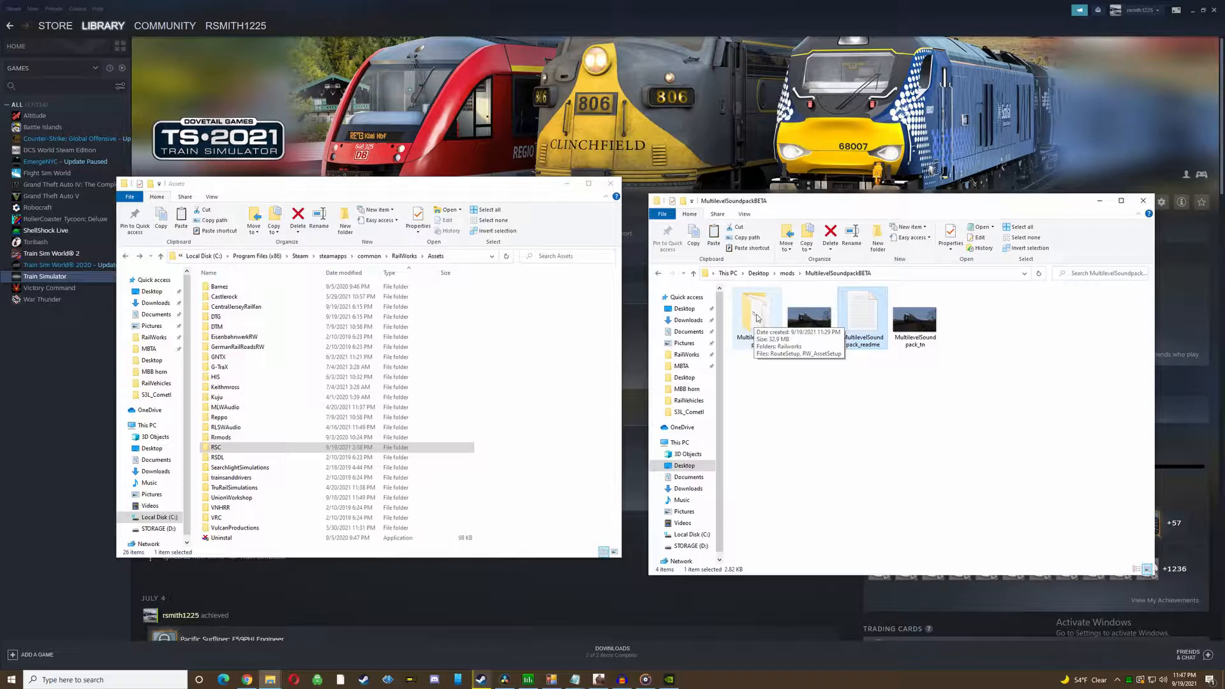
Open the MultilevelSoundpack folder and locate its Railworks folder.
left_click(758, 318)
double_click(758, 317)
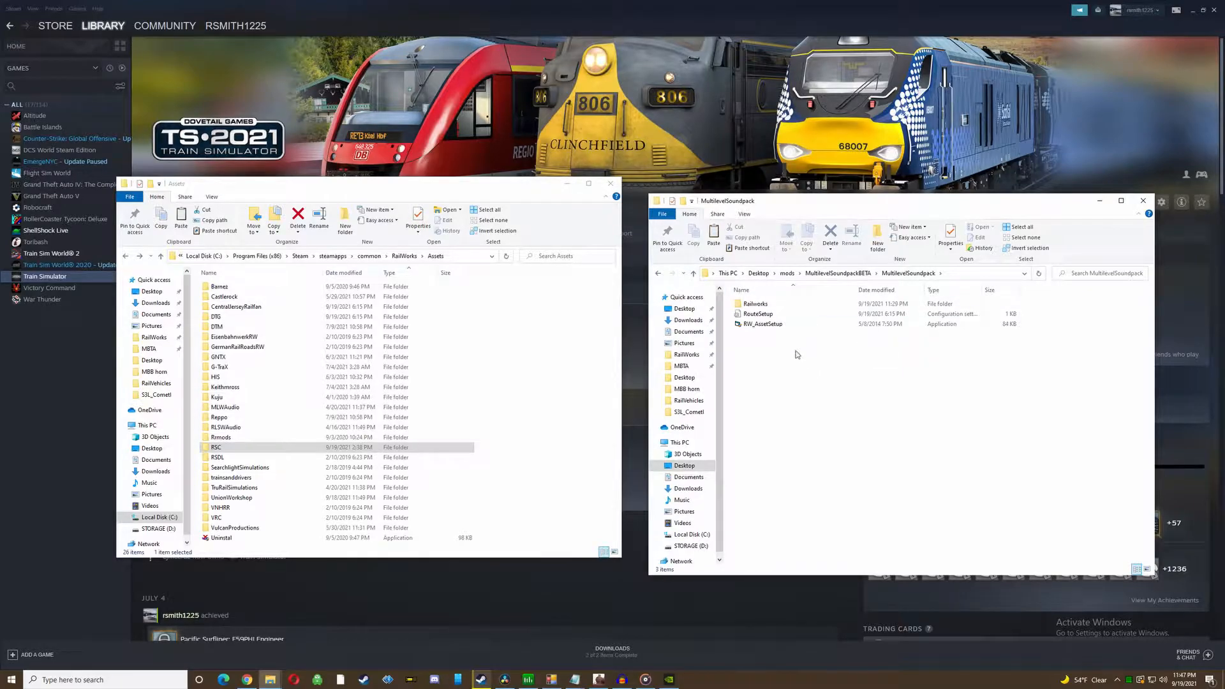
mouse_move(777, 328)
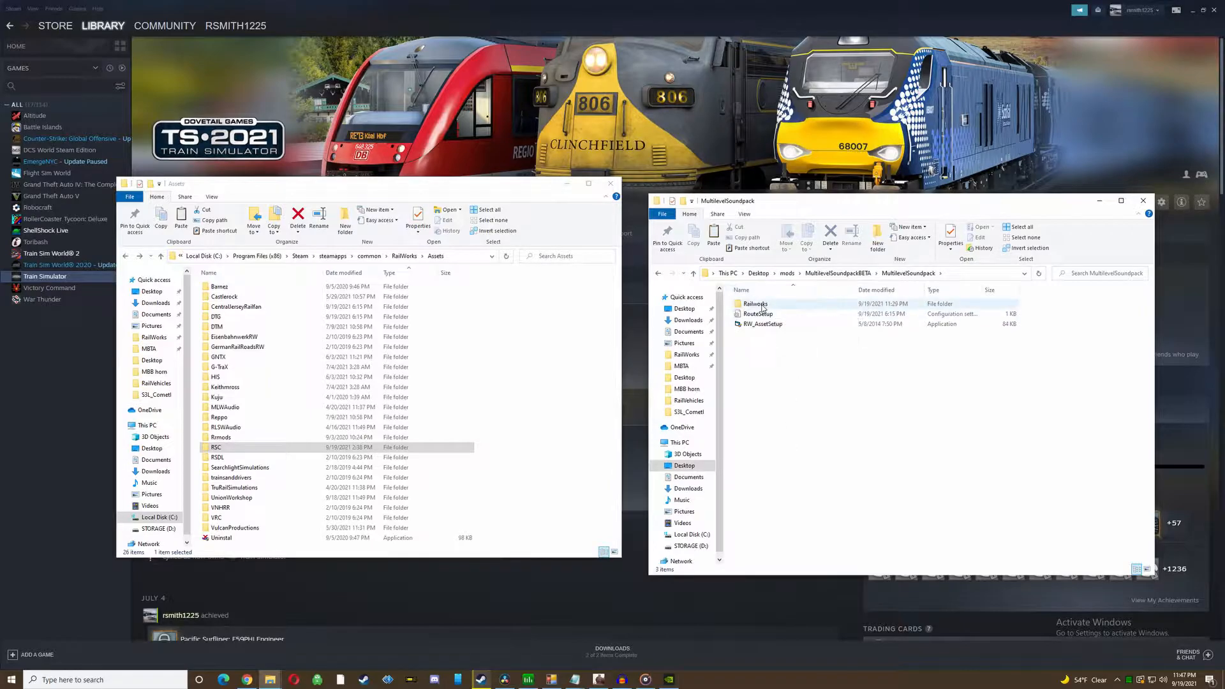
left_click(763, 306)
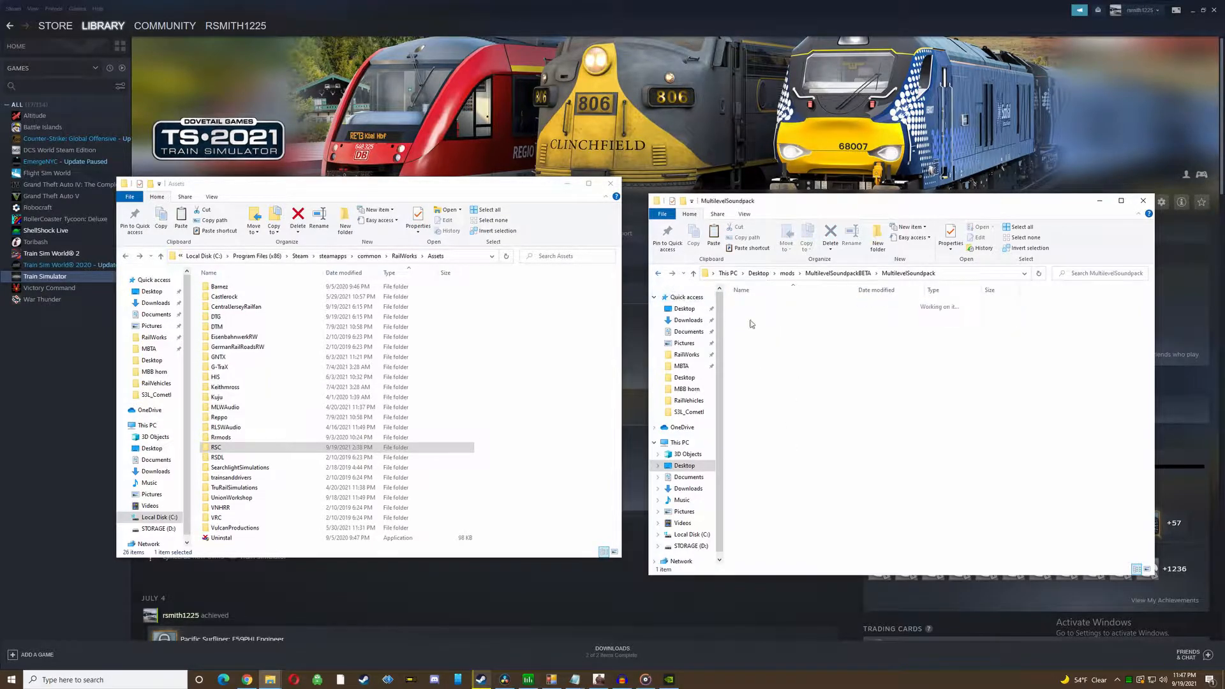
right_click(778, 306)
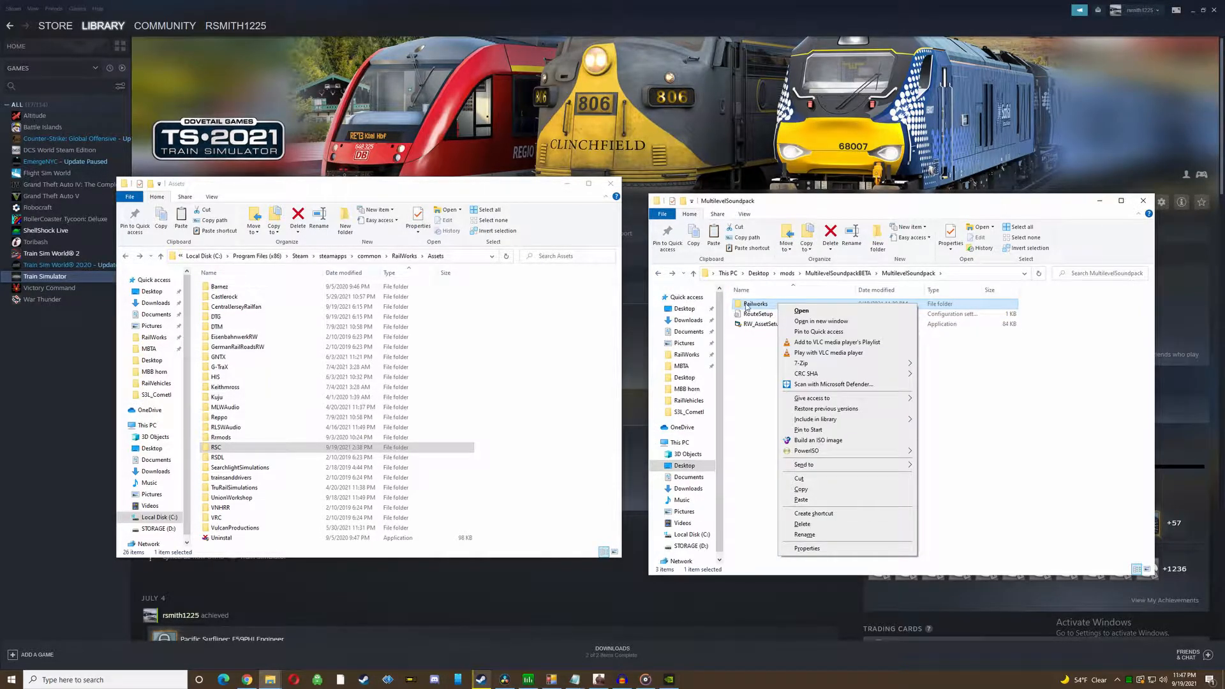
Go up from Assets to the steamapps > common folder and locate the game's RailWorks folder.
left_click(403, 256)
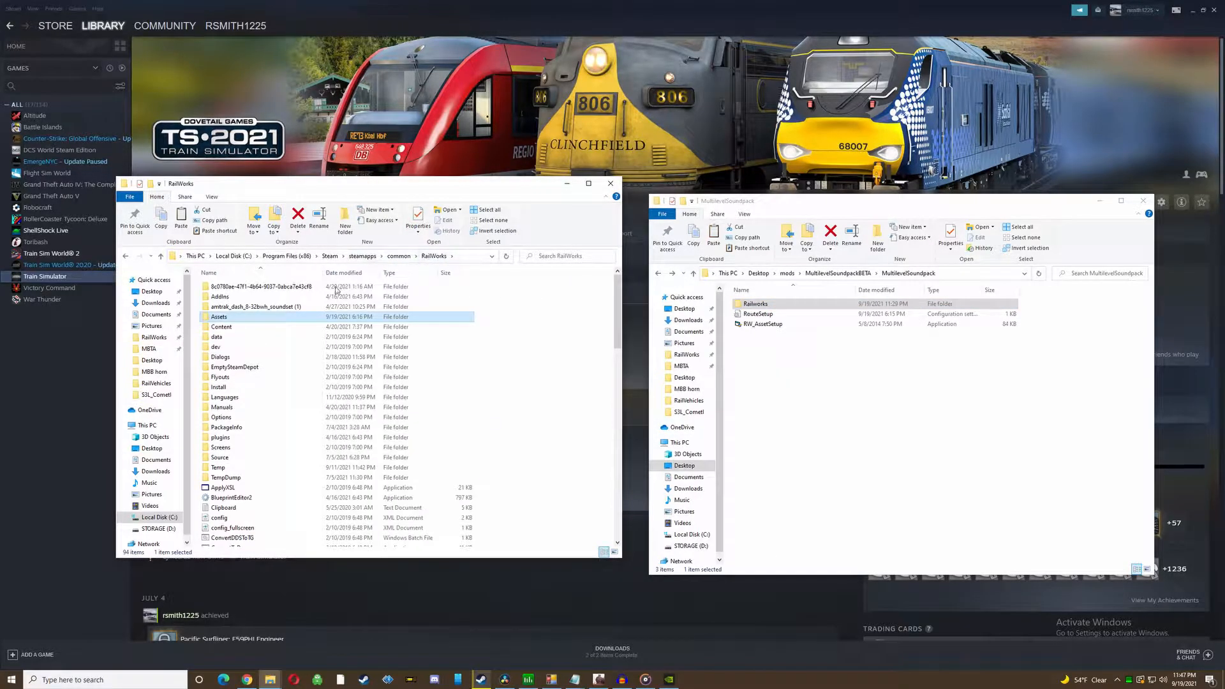
left_click(399, 256)
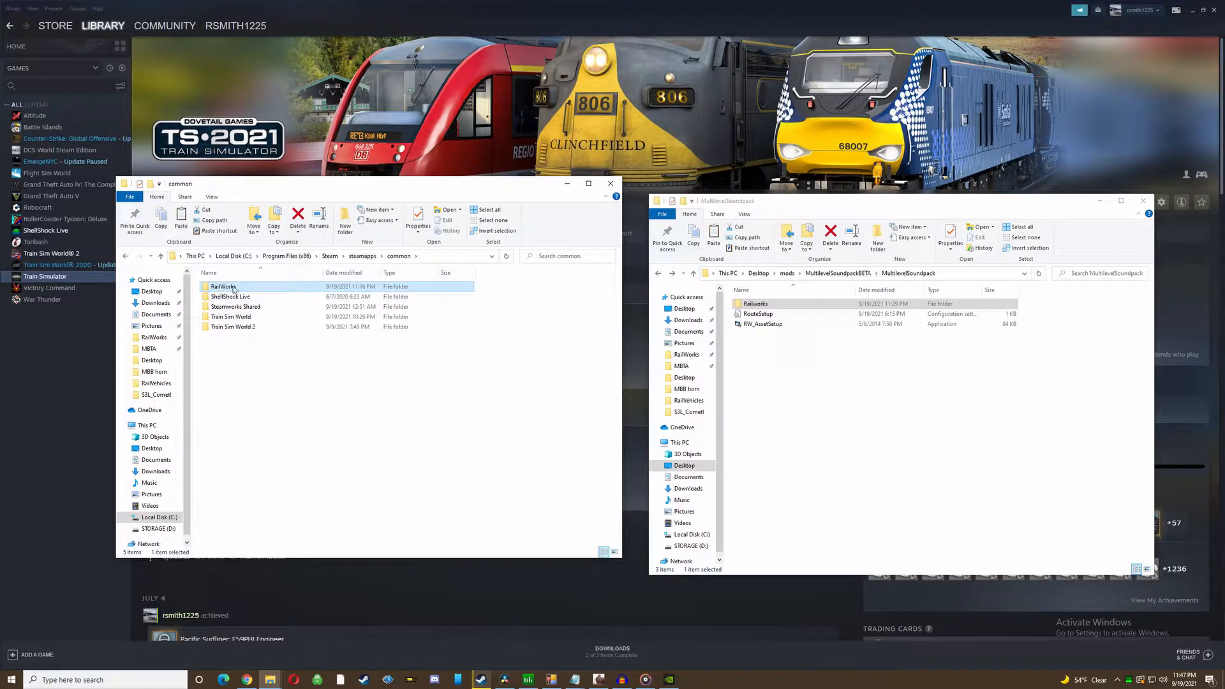
left_click(401, 257)
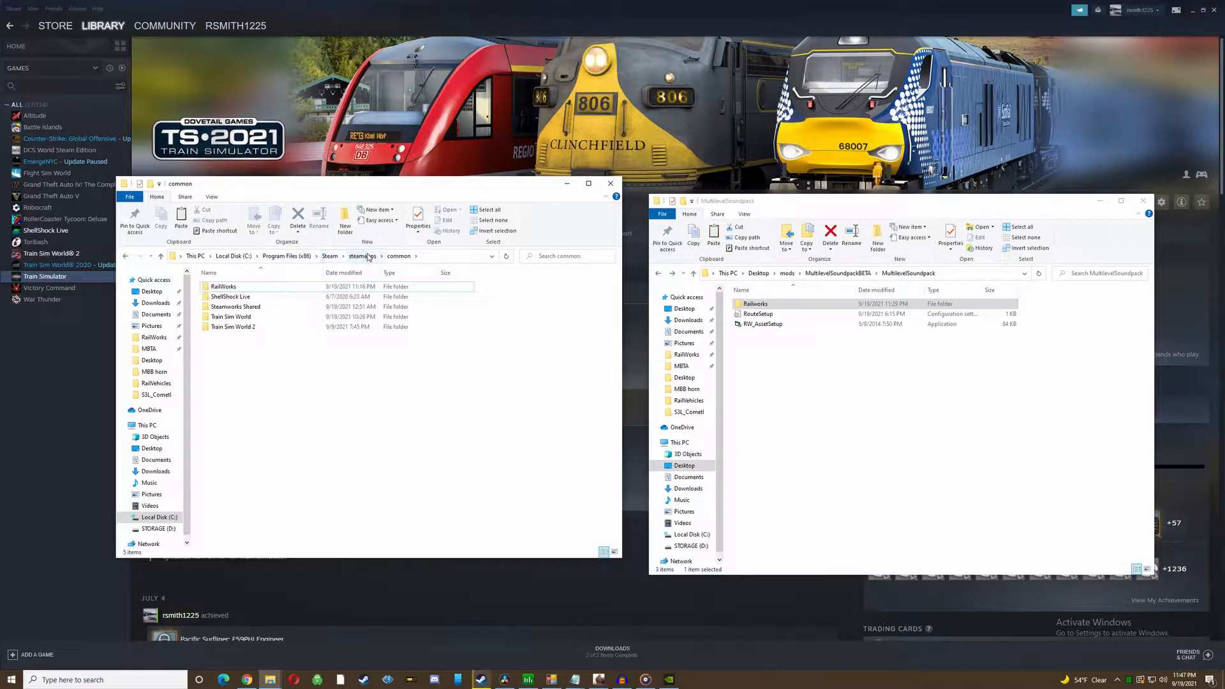
left_click(232, 287)
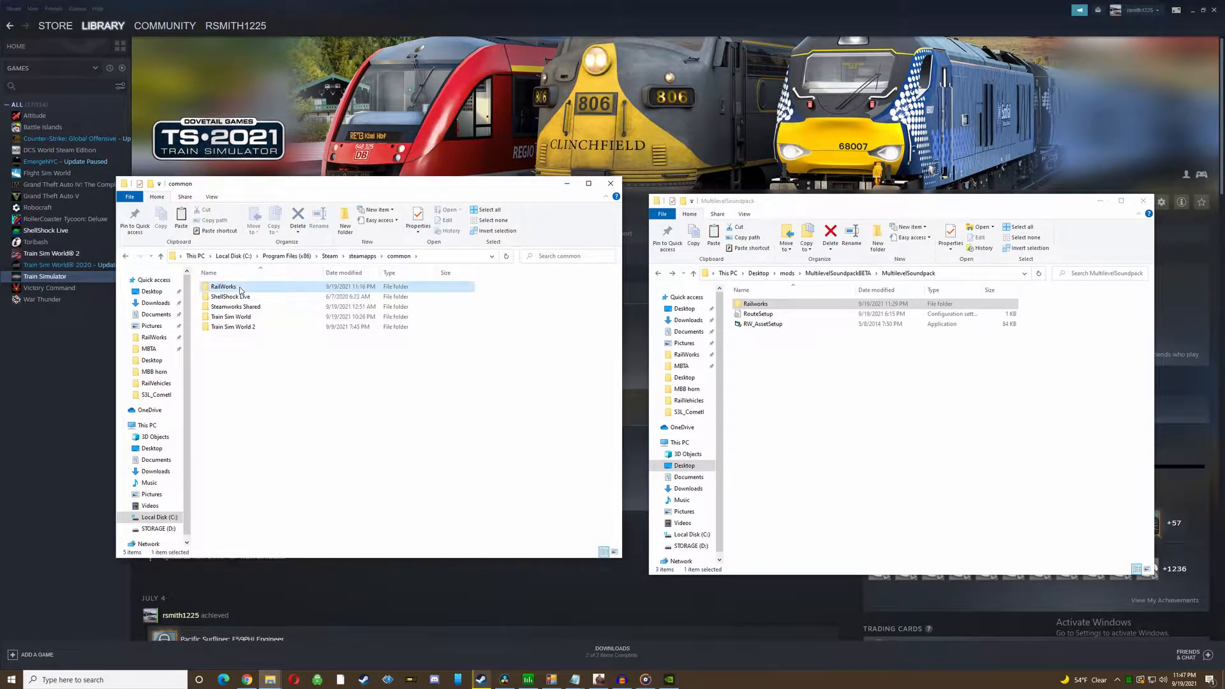
Copy the Railworks folder from MultilevelSoundpack into steamapps > common, replacing the files in the destination.
left_click(758, 304)
right_click(759, 304)
left_click(597, 463)
right_click(458, 461)
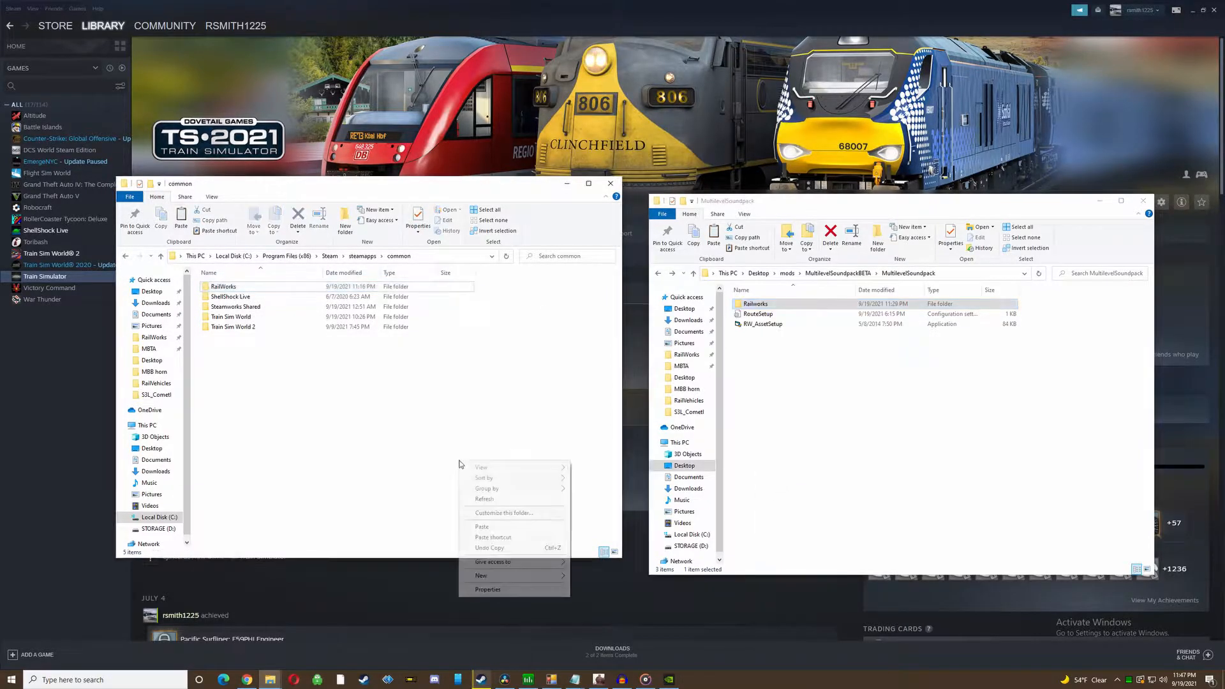
left_click(488, 529)
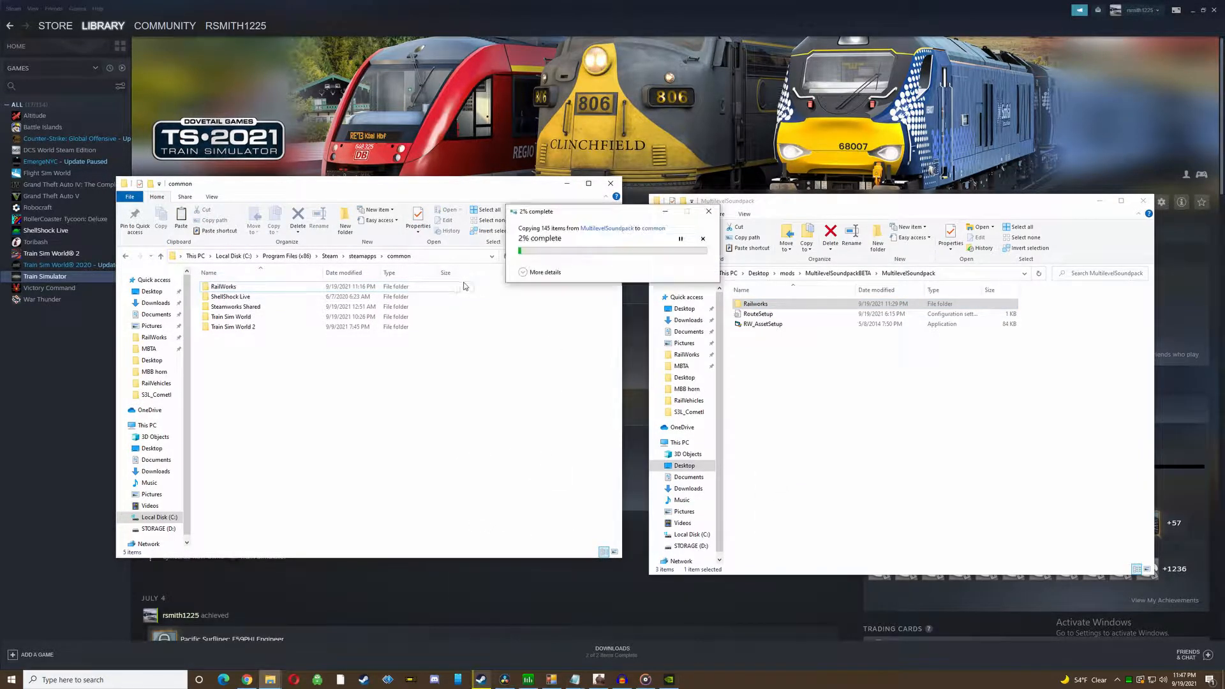
left_click(547, 262)
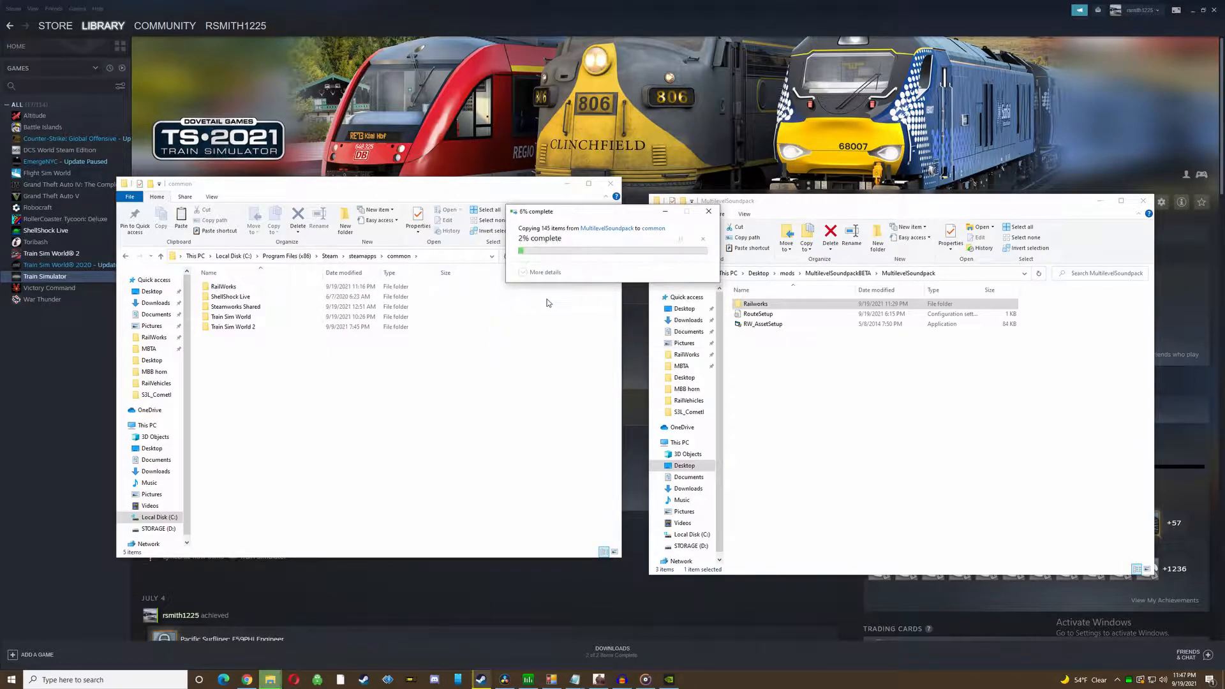
Go back from MultilevelSoundpack to the mods folder and open CometCoach_SoundEnhancementPack.
left_click(801, 209)
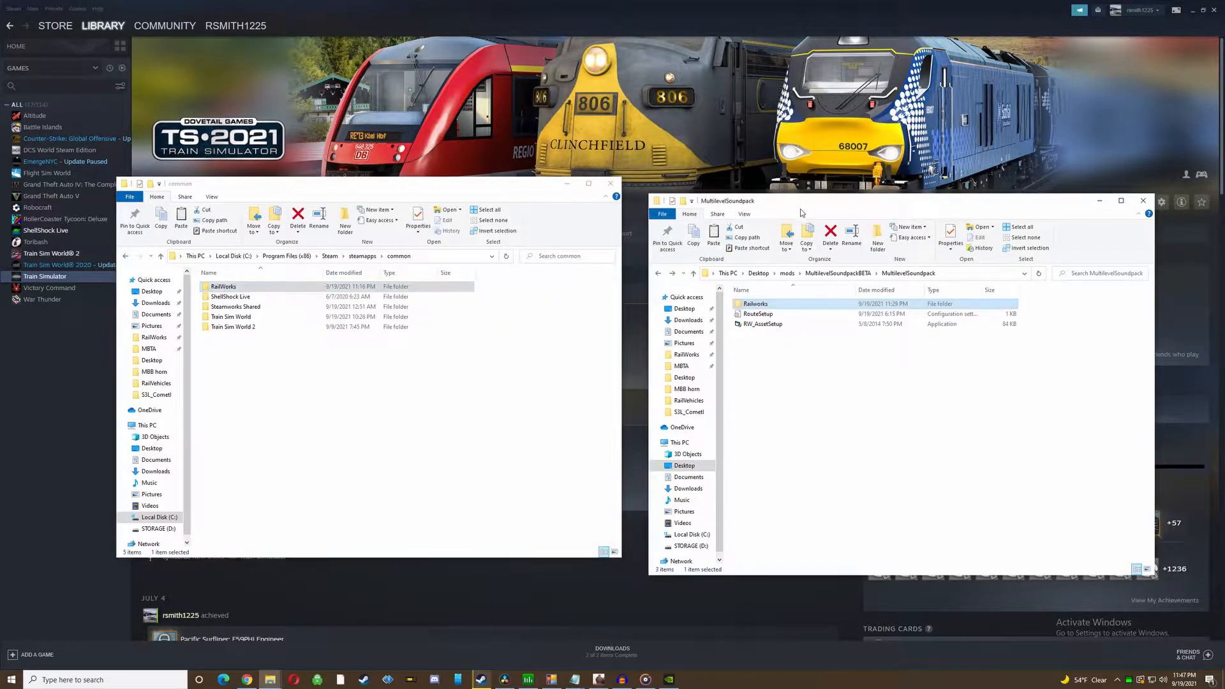
left_click(659, 273)
left_click(657, 273)
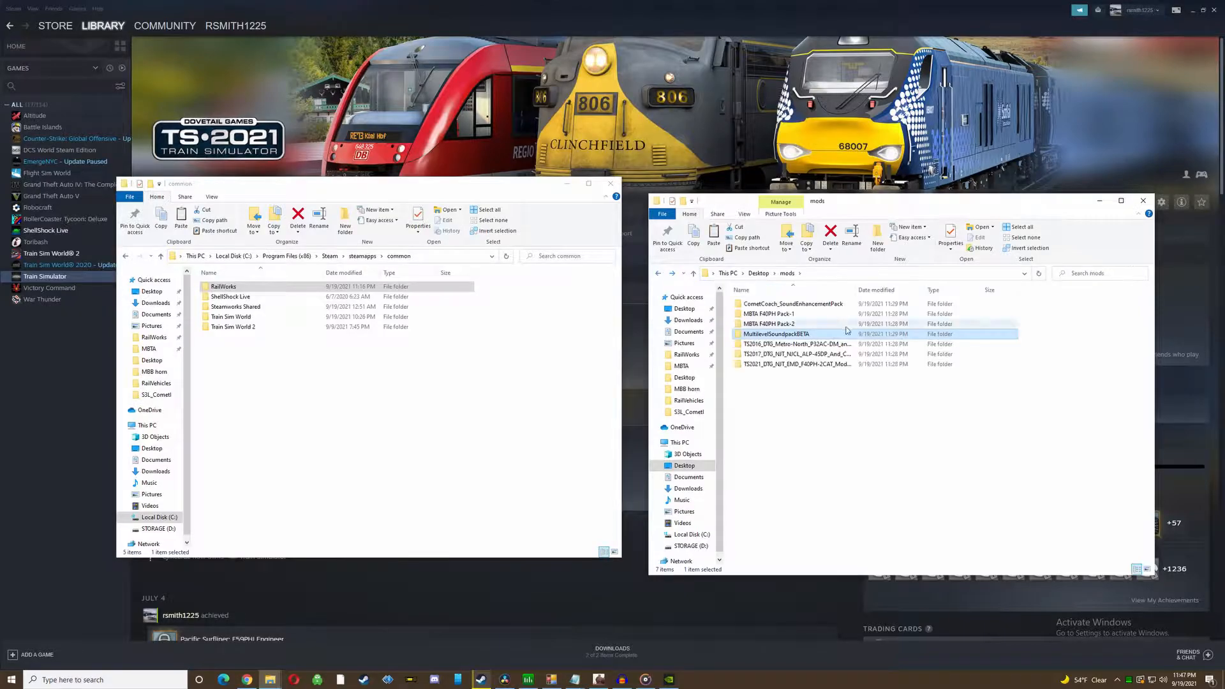
double_click(804, 305)
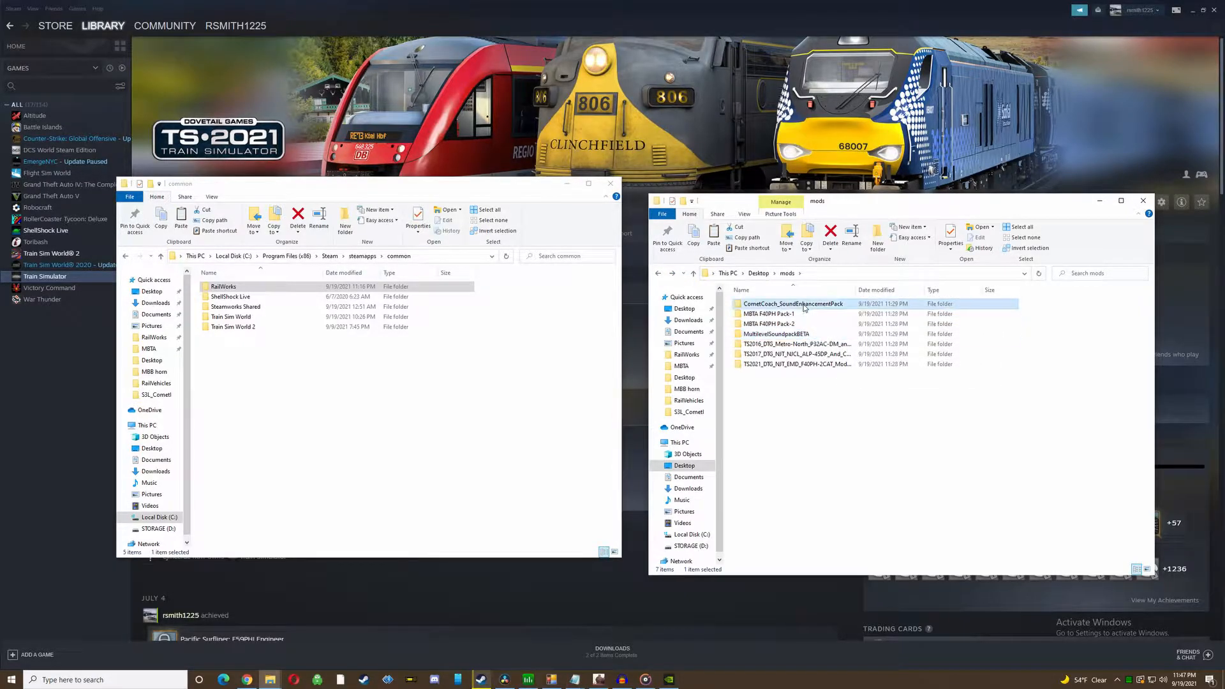
Open the inner CometCoach&SoundEnhancementPack folder and locate its Railworks folder.
double_click(743, 324)
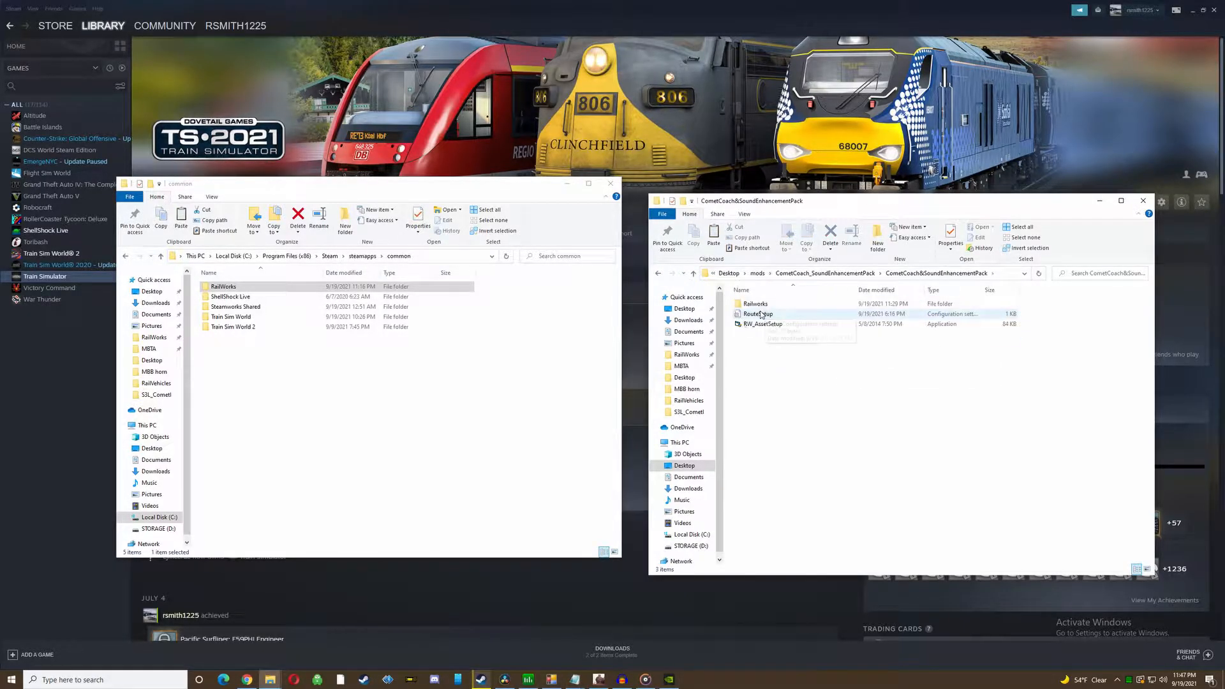
left_click(755, 304)
right_click(758, 307)
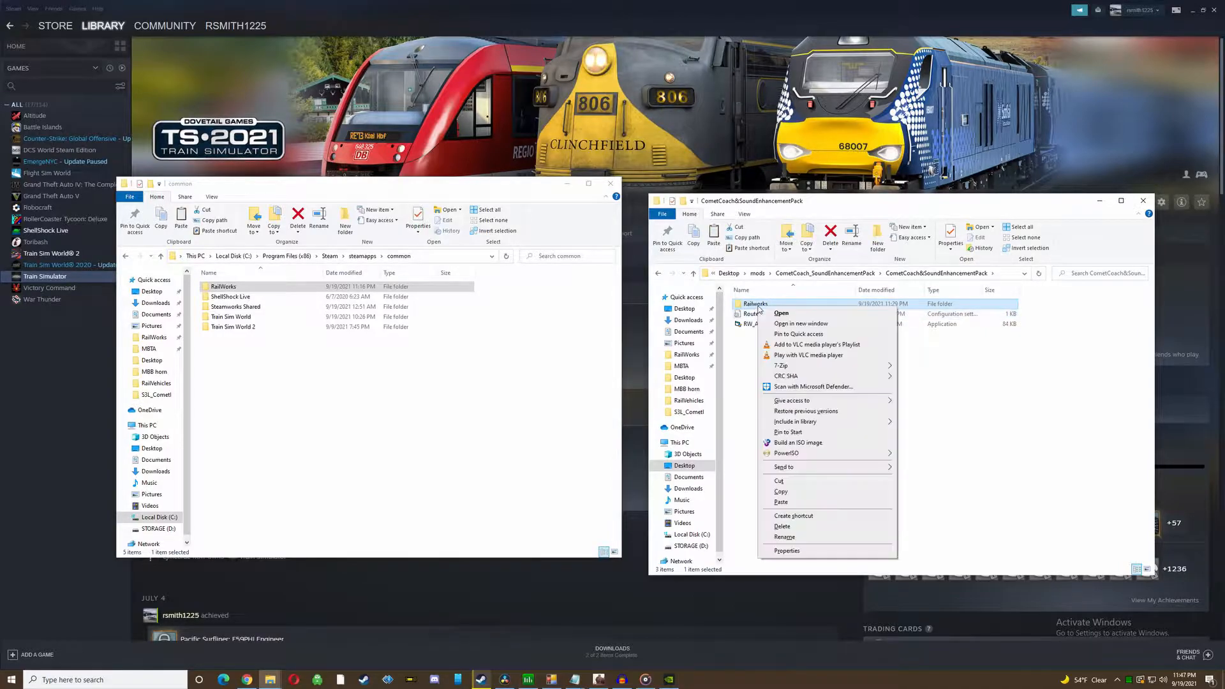
left_click(248, 364)
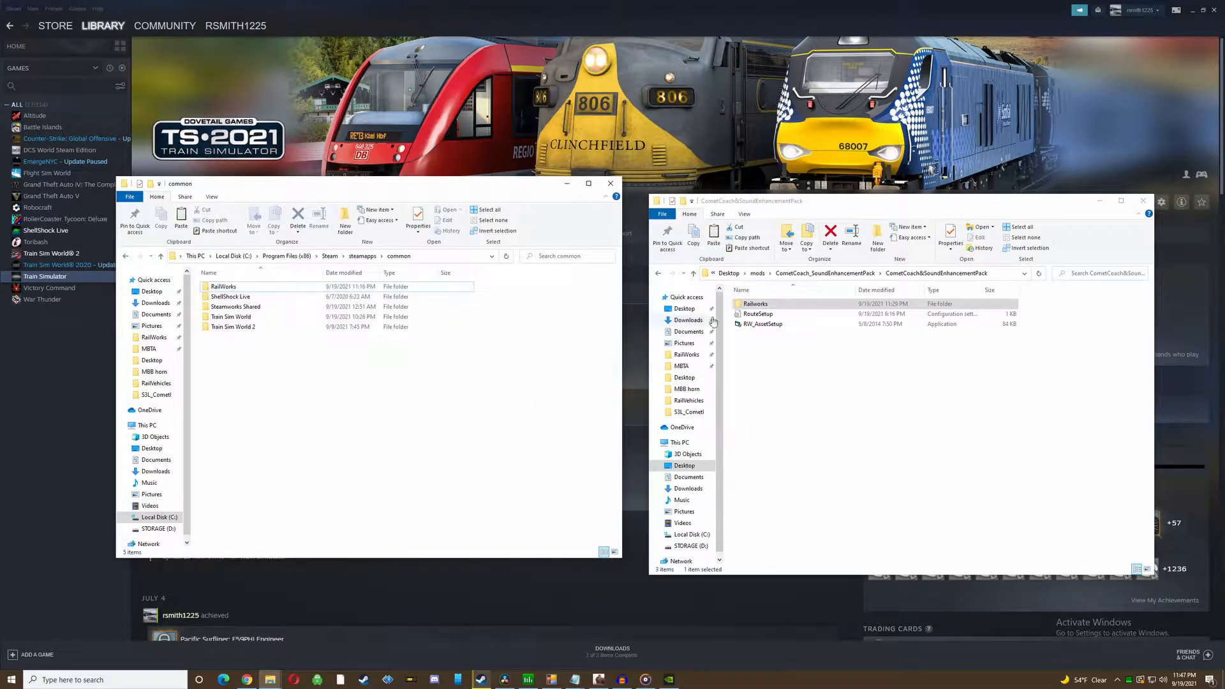
Return from CometCoach&SoundEnhancementPack to the mods folder.
left_click(655, 274)
left_click(654, 274)
left_click(655, 274)
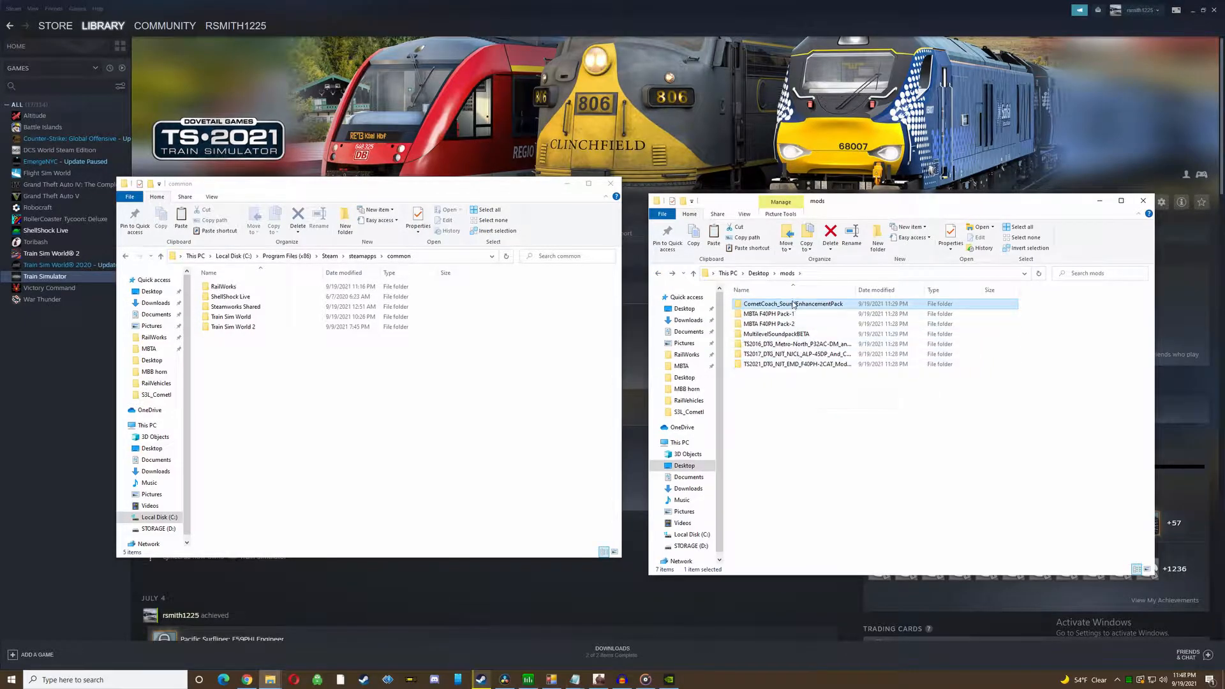
left_click(780, 325)
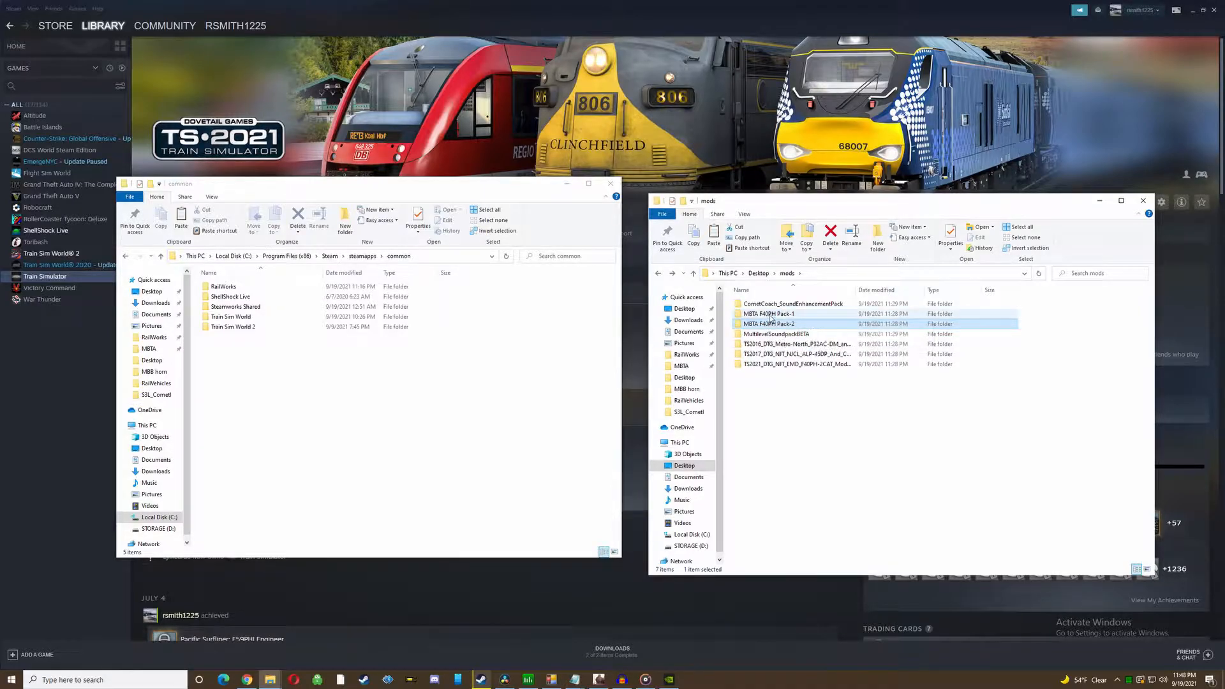
left_click(773, 298)
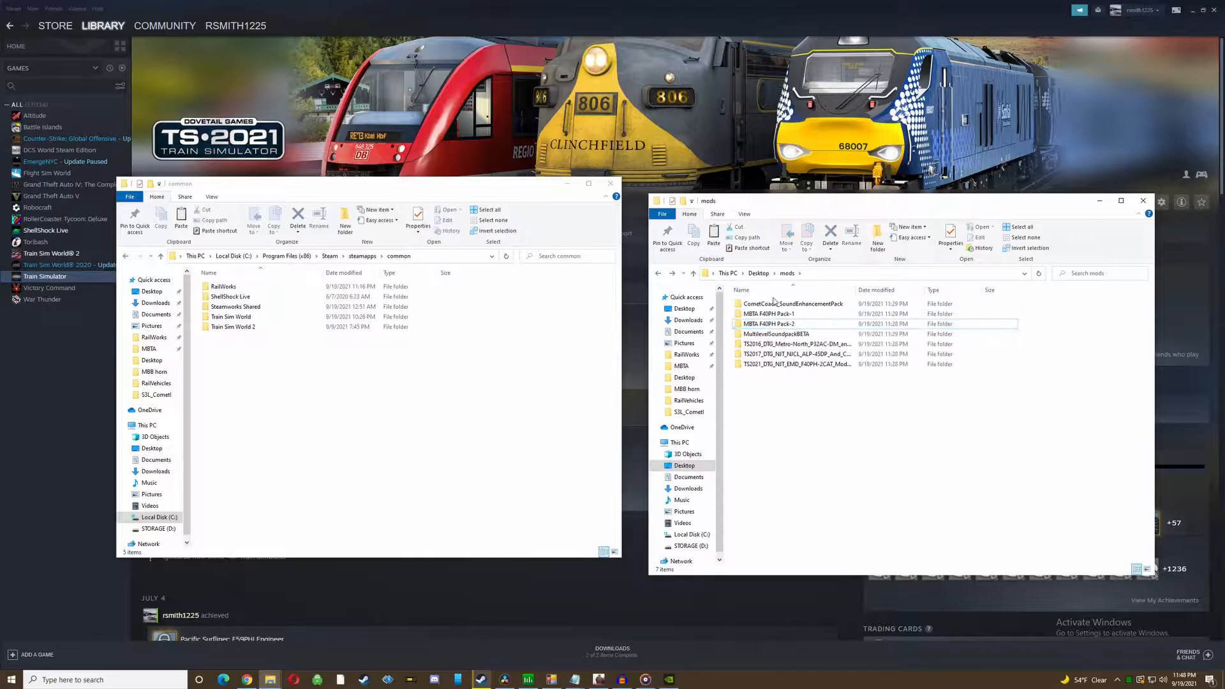
left_click(772, 305)
left_click(772, 365)
left_click(785, 324)
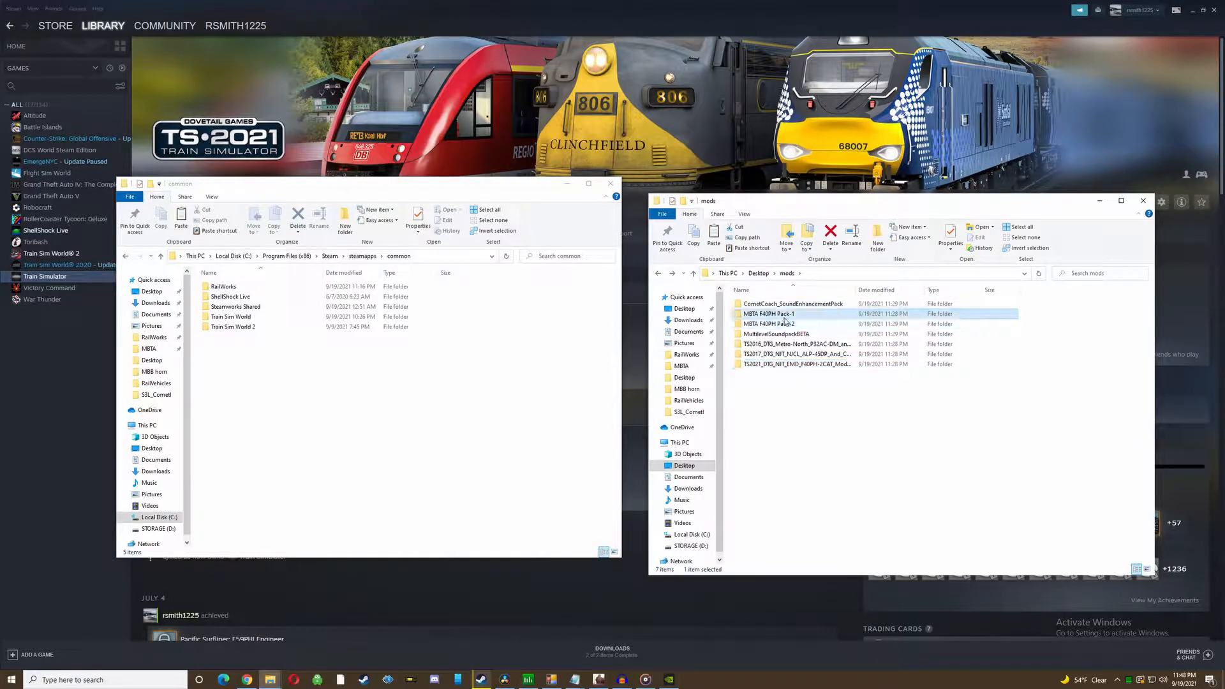
left_click(785, 304)
left_click(783, 356)
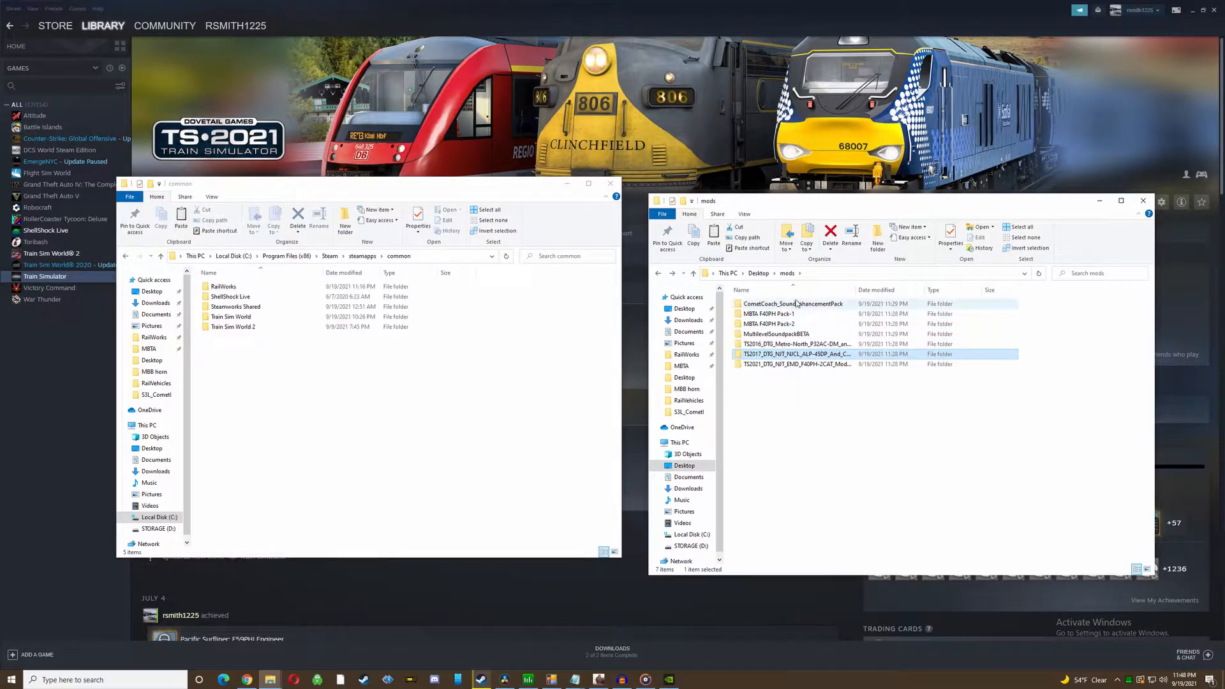
left_click(780, 304)
left_click(771, 365)
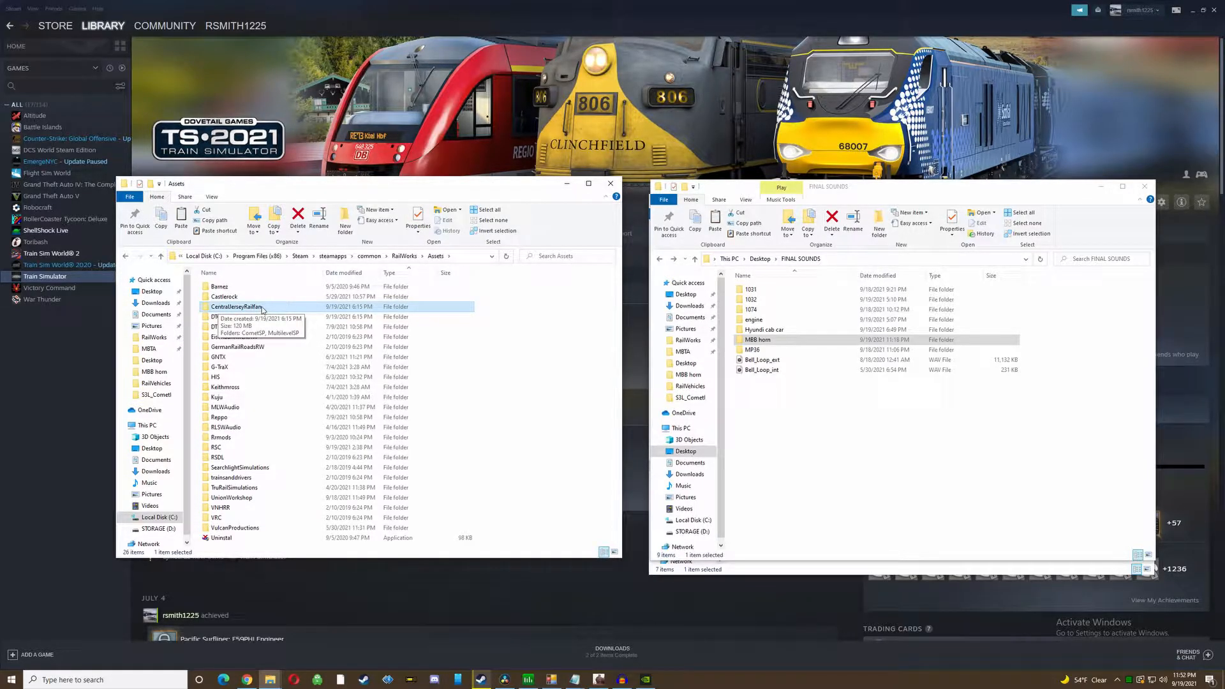
From Assets, open CentralJerseyRailfan > CometSP > Audio > RailVehicles > RS2M_ShorelinerII_MNCW.
double_click(221, 307)
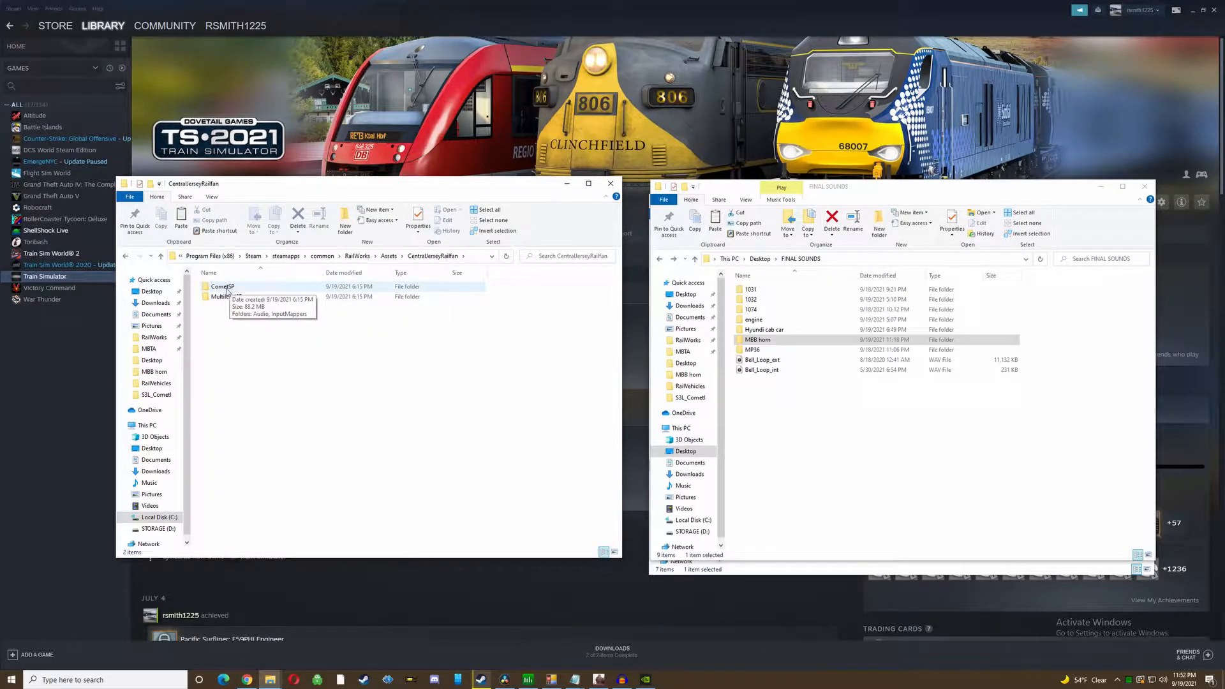
double_click(225, 287)
double_click(229, 288)
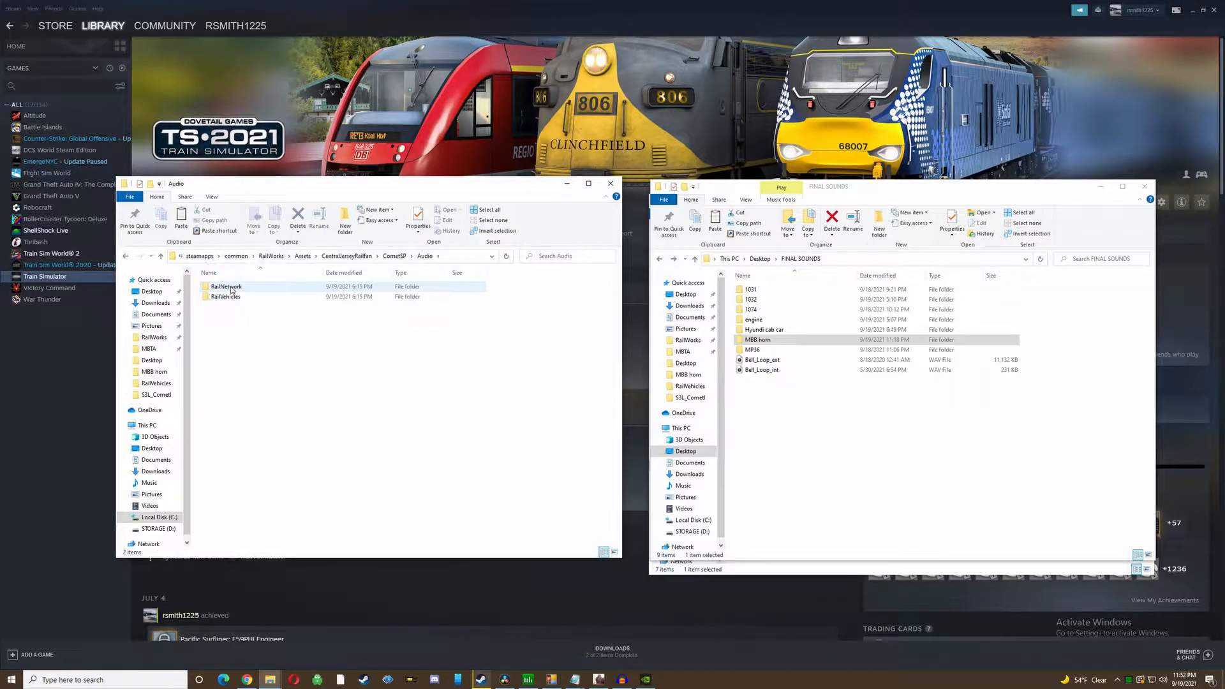
double_click(227, 297)
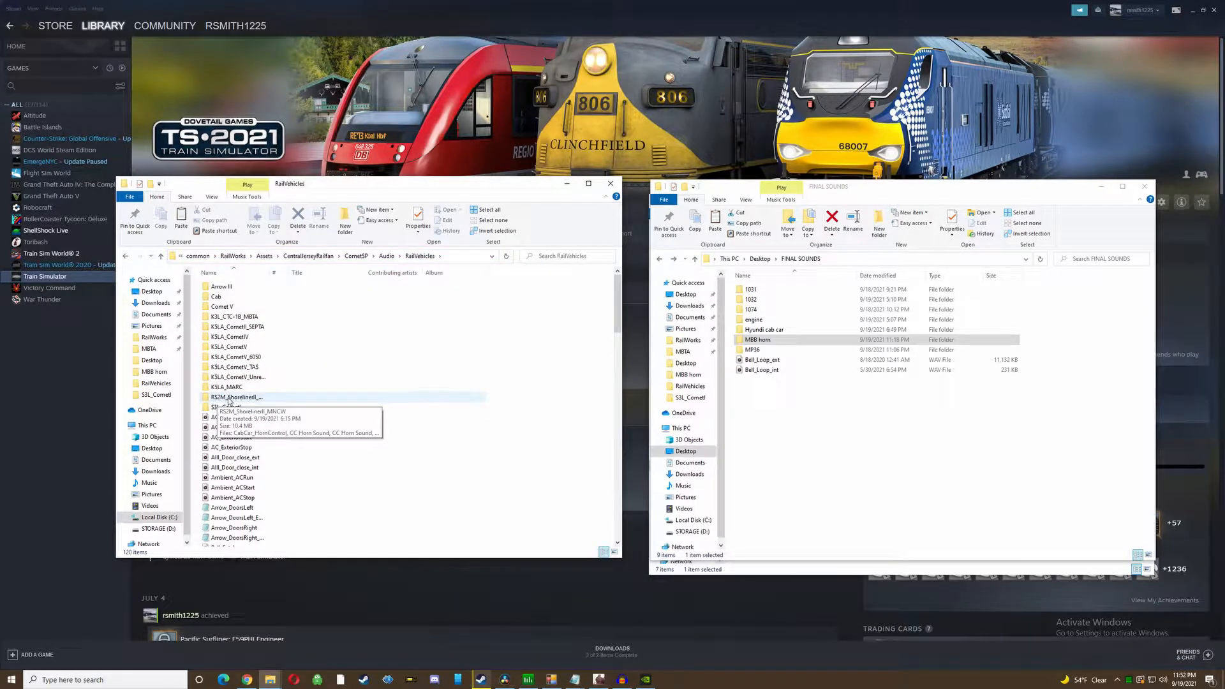
double_click(229, 398)
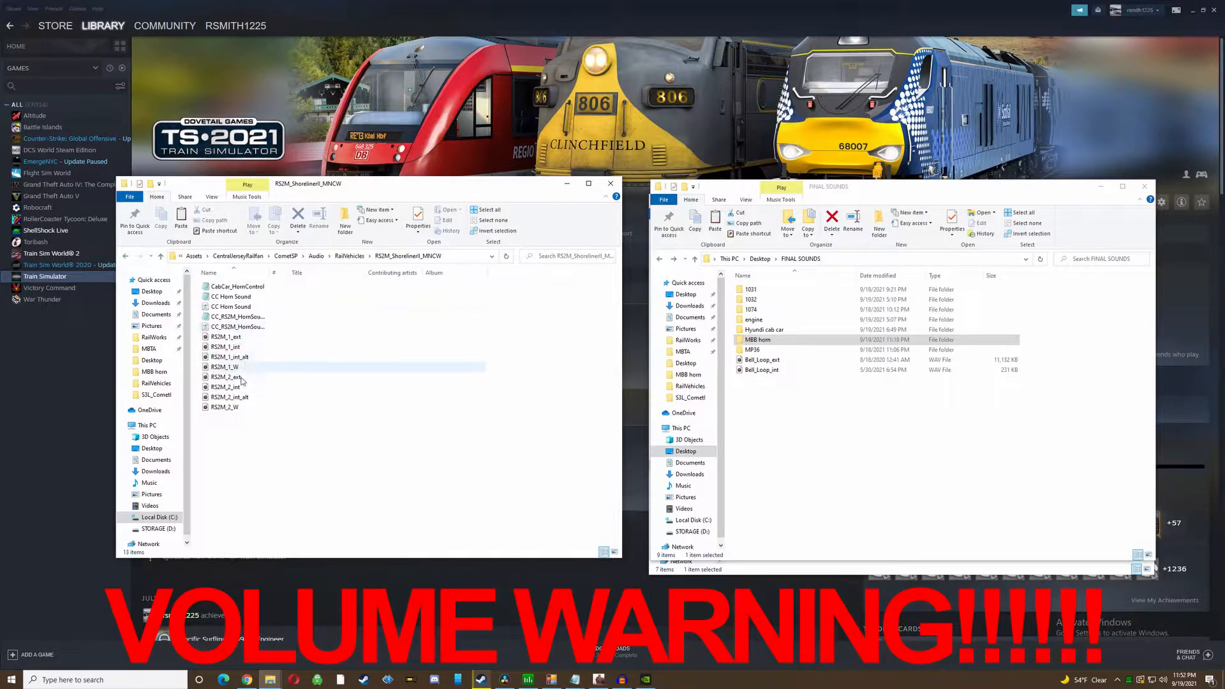
Play the RS2M_1_ext horn sound from RS2M_ShorelinerII_MNCW, then close the music player.
double_click(235, 339)
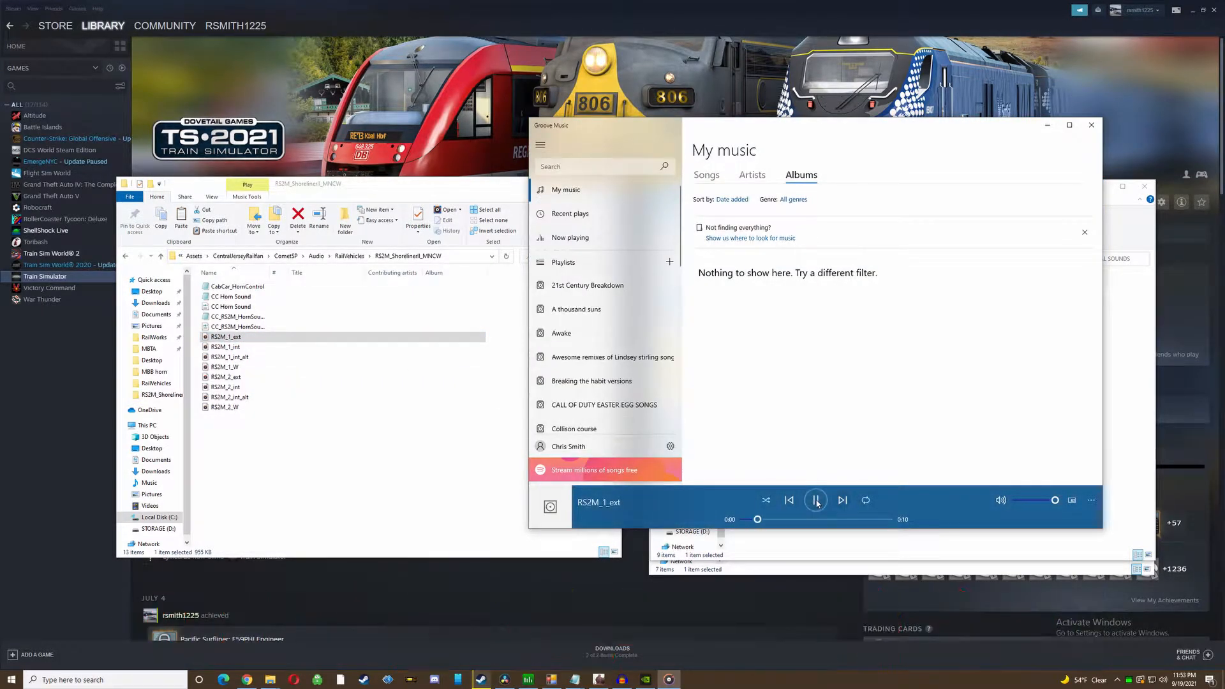
left_click(1092, 124)
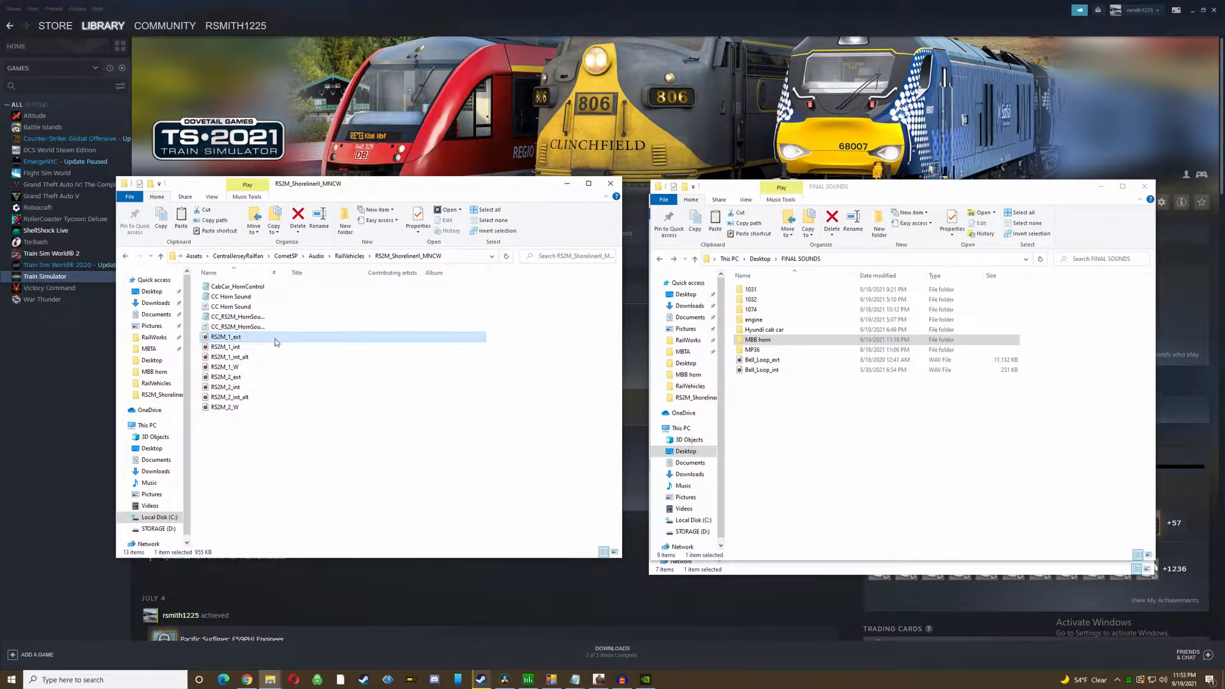
Copy RS2M_1_ext, RS2M_1_int, RS2M_2_ext and RS2M_2_int from FINAL SOUNDS > MBB horn into RS2M_ShorelinerII_MNCW, replacing the files in the destination.
left_click(756, 344)
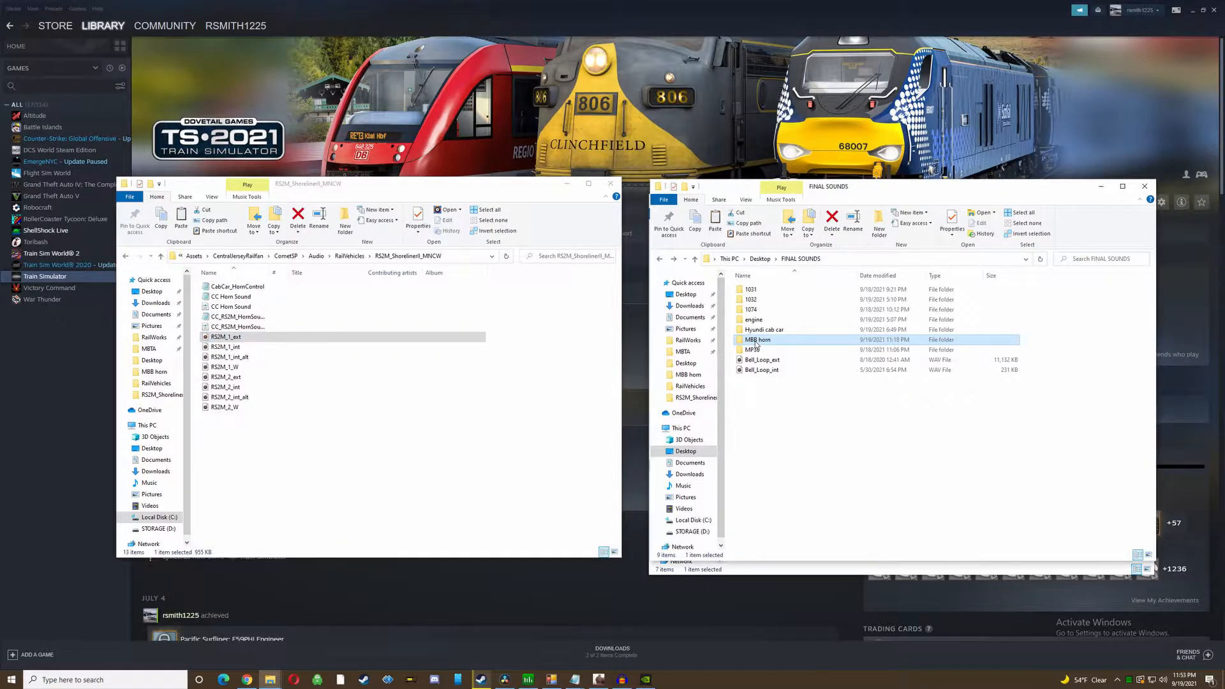
double_click(756, 341)
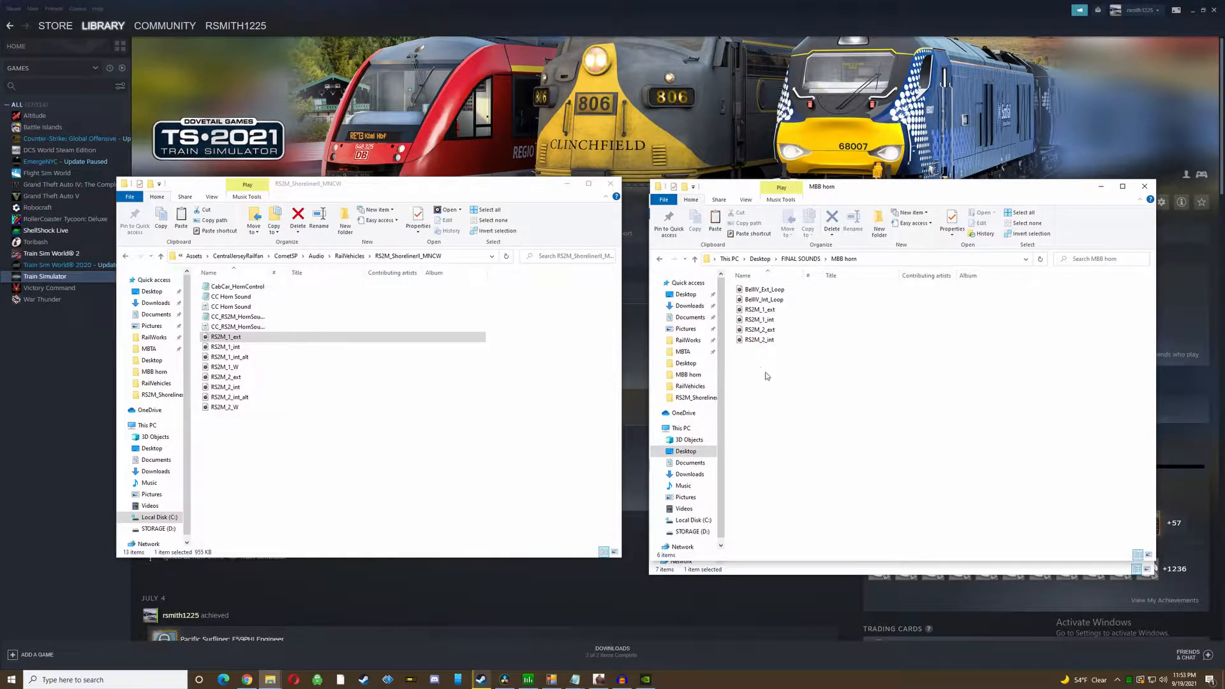
left_click_drag(768, 375, 760, 315)
right_click(760, 315)
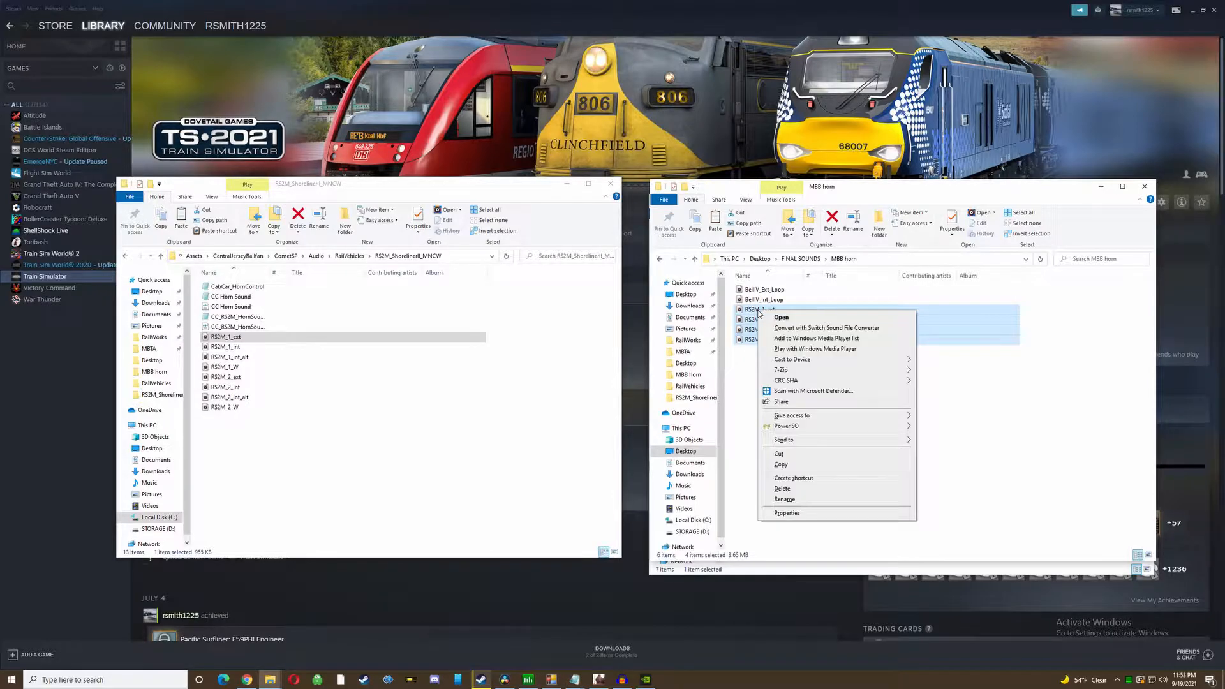
left_click(789, 454)
right_click(369, 501)
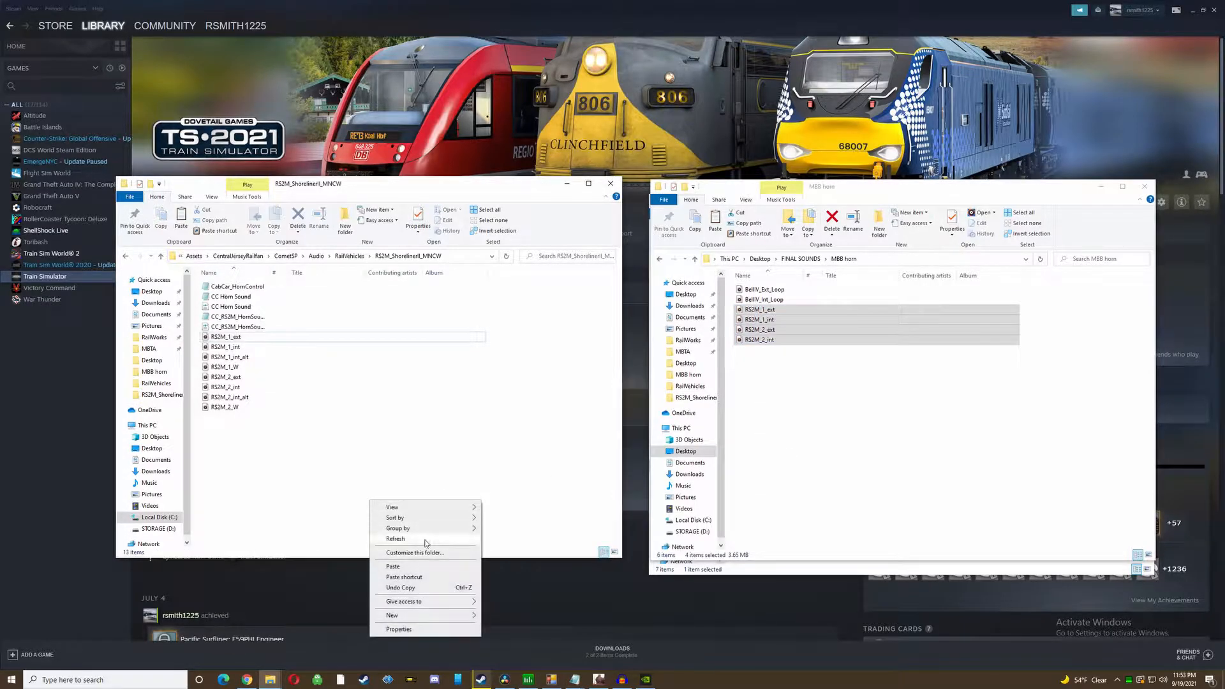
left_click(414, 570)
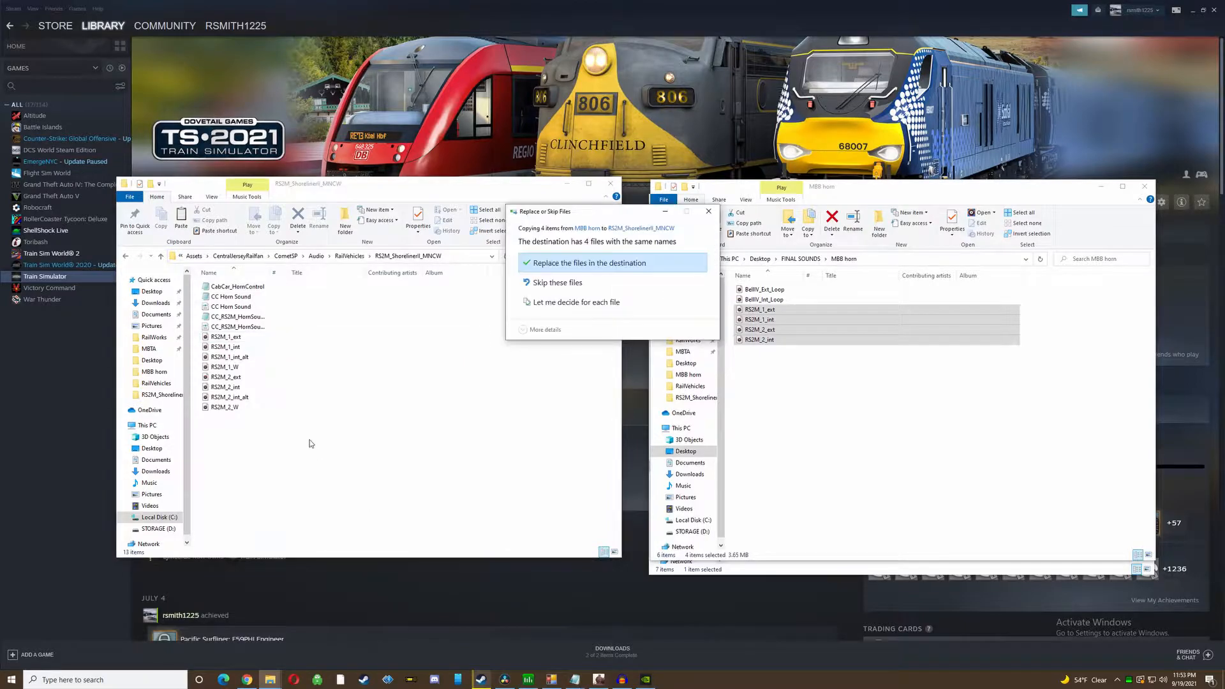
left_click(618, 262)
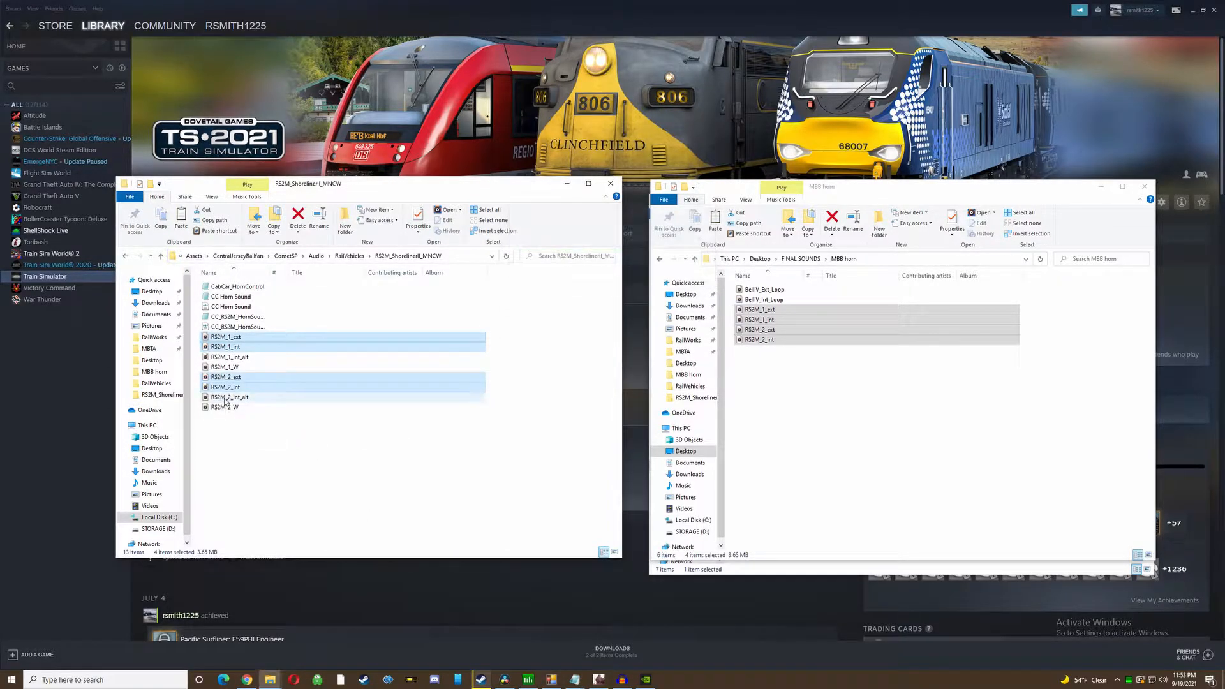
Go back to the CometSP RailVehicles folder and locate the BellIV_Ext_Loop and BellIV_Int_Loop sound files.
left_click(125, 258)
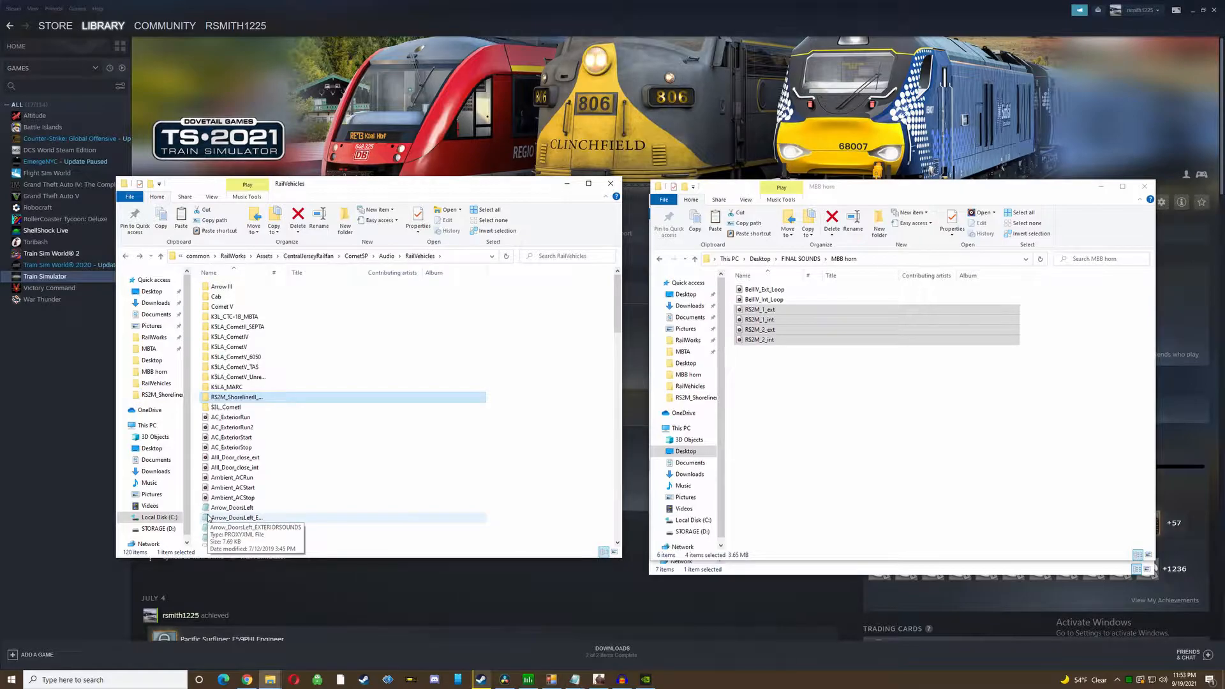
scroll(209, 518, "down", 8)
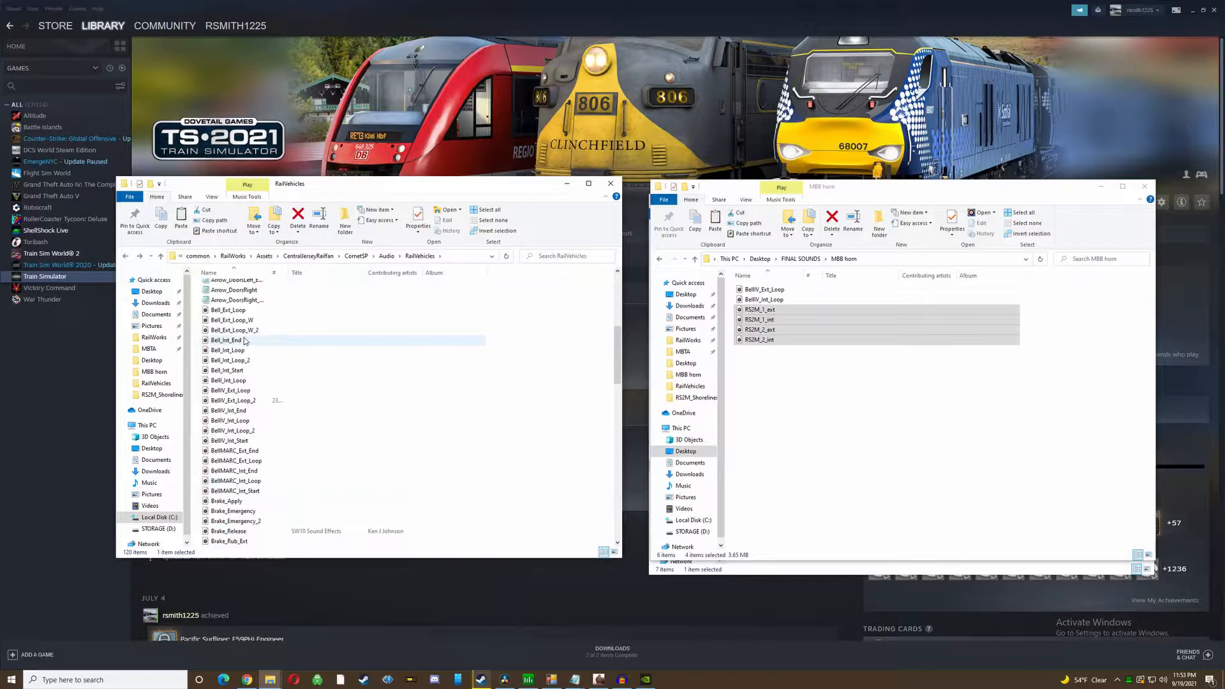
scroll(246, 501, "up", 1)
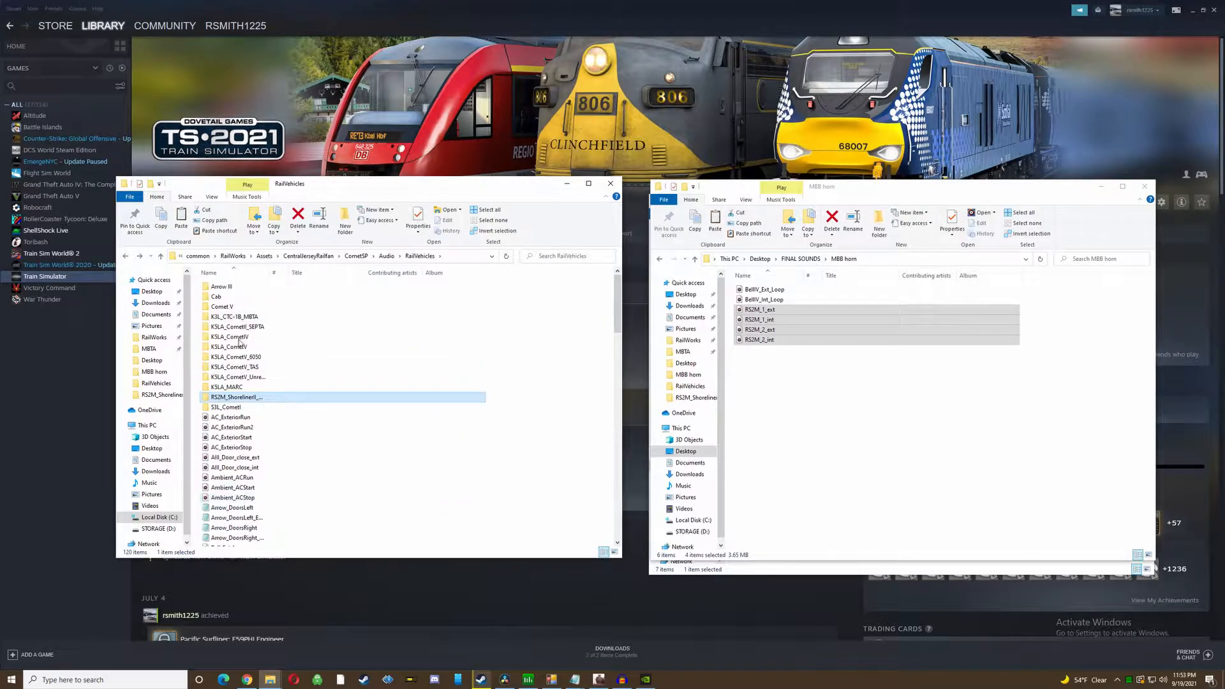
scroll(254, 441, "up", 1)
scroll(254, 440, "down", 1)
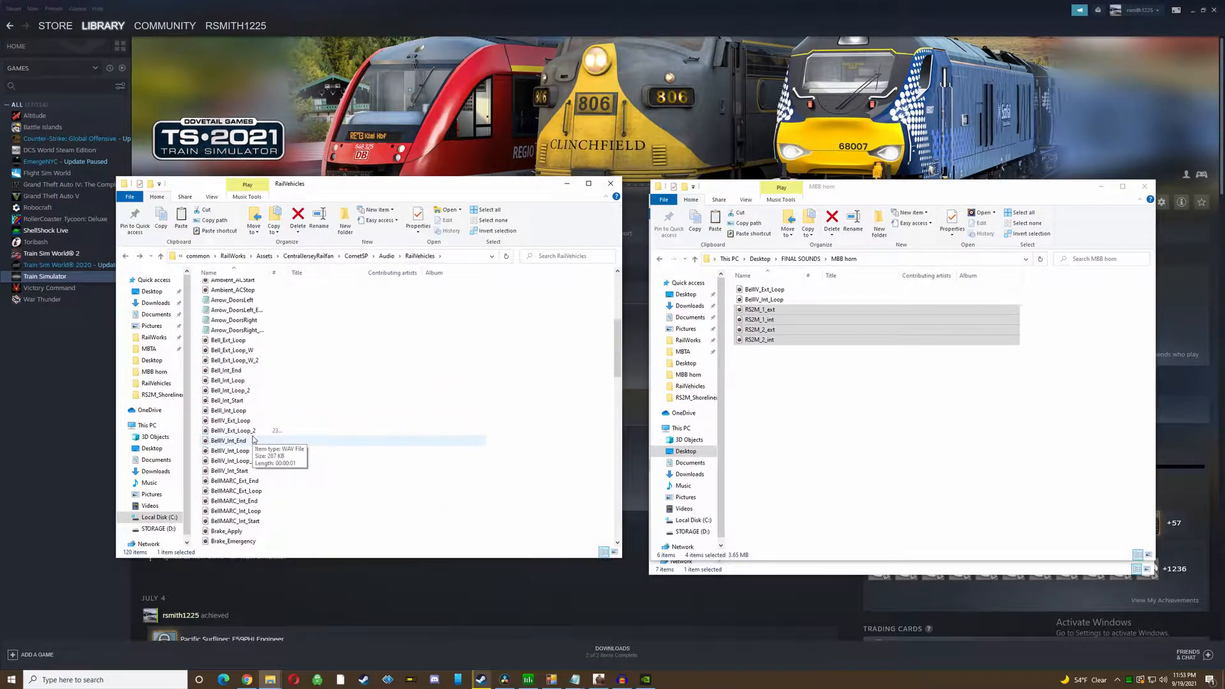